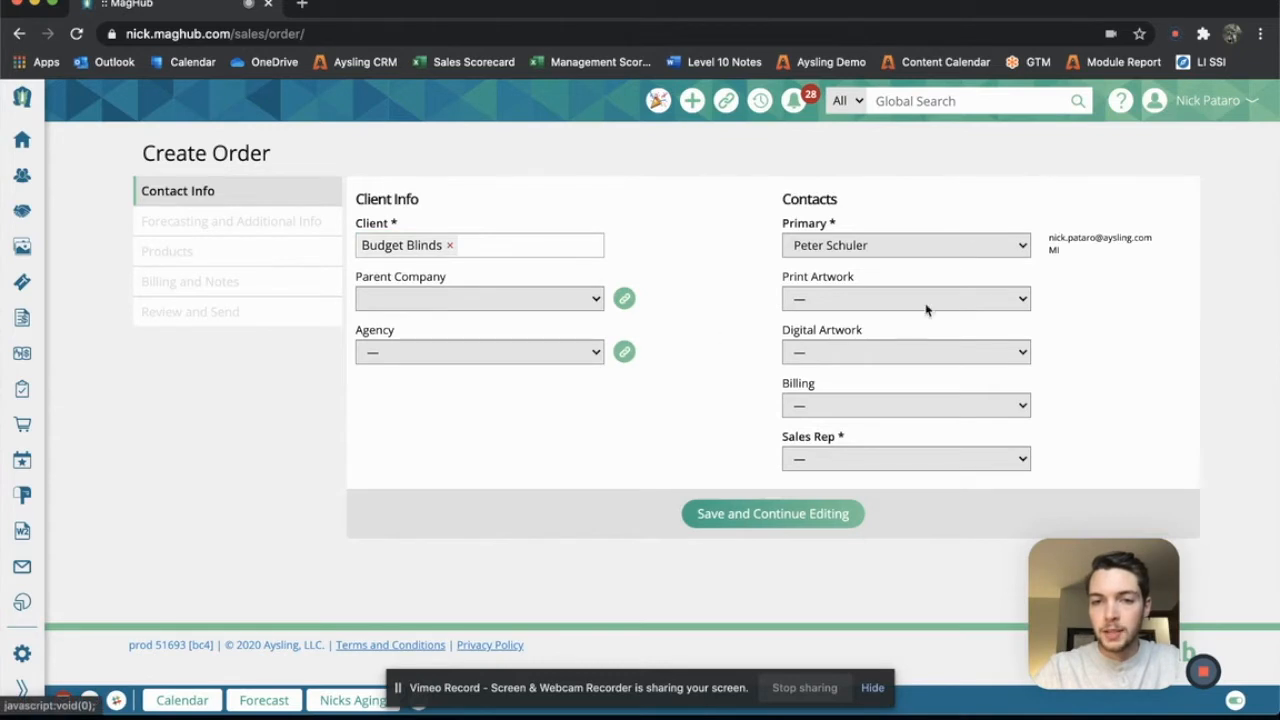
Assign the second listed sales rep to the Budget Blinds order and save the contact info
left_click(886, 471)
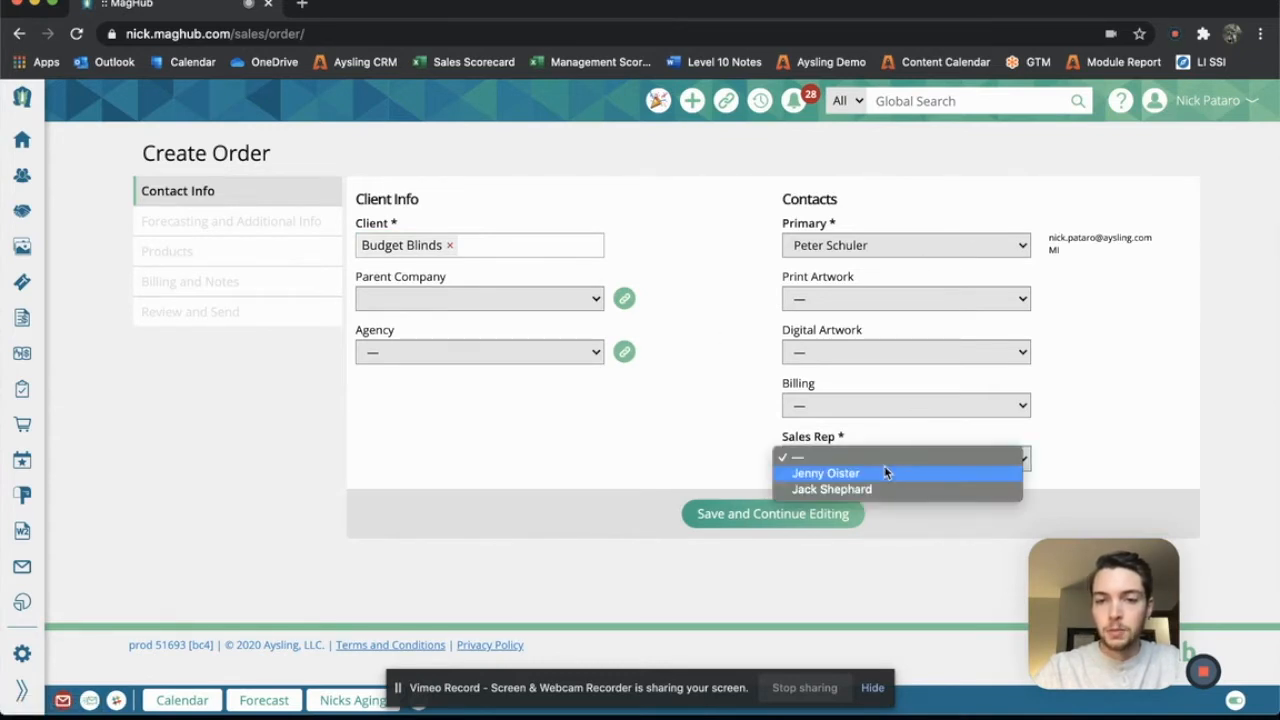
left_click(884, 487)
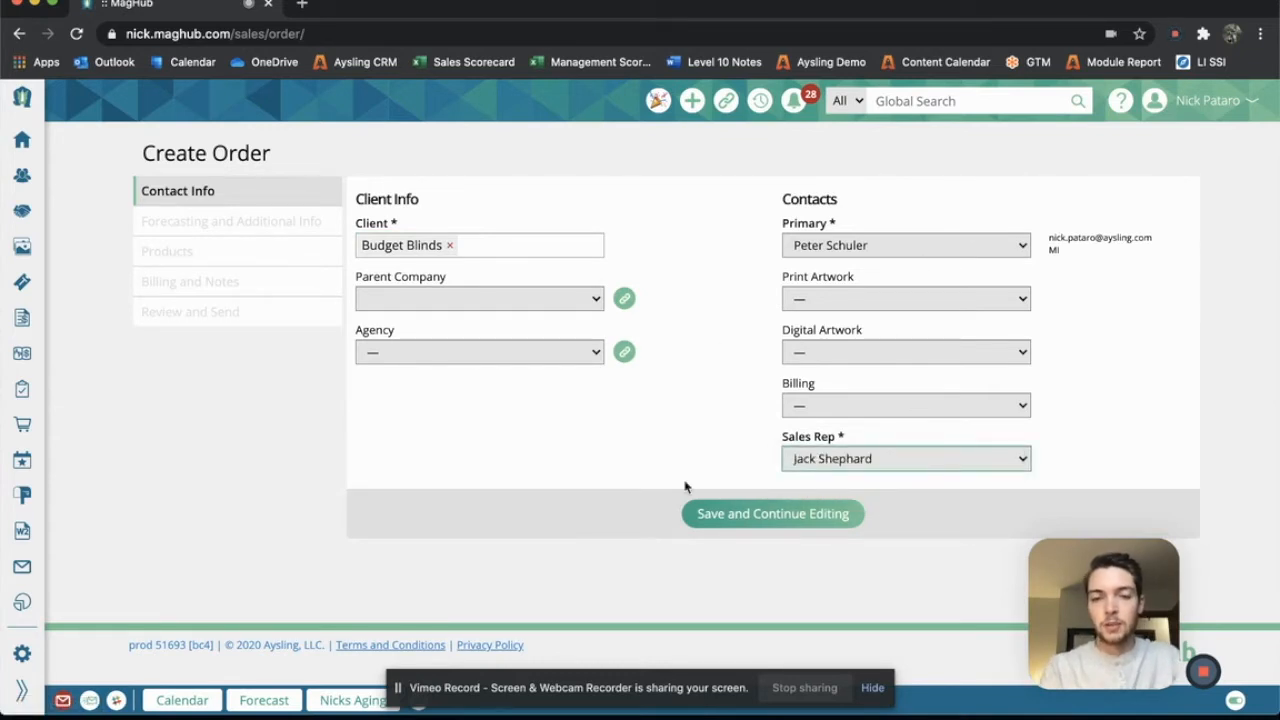
left_click(788, 513)
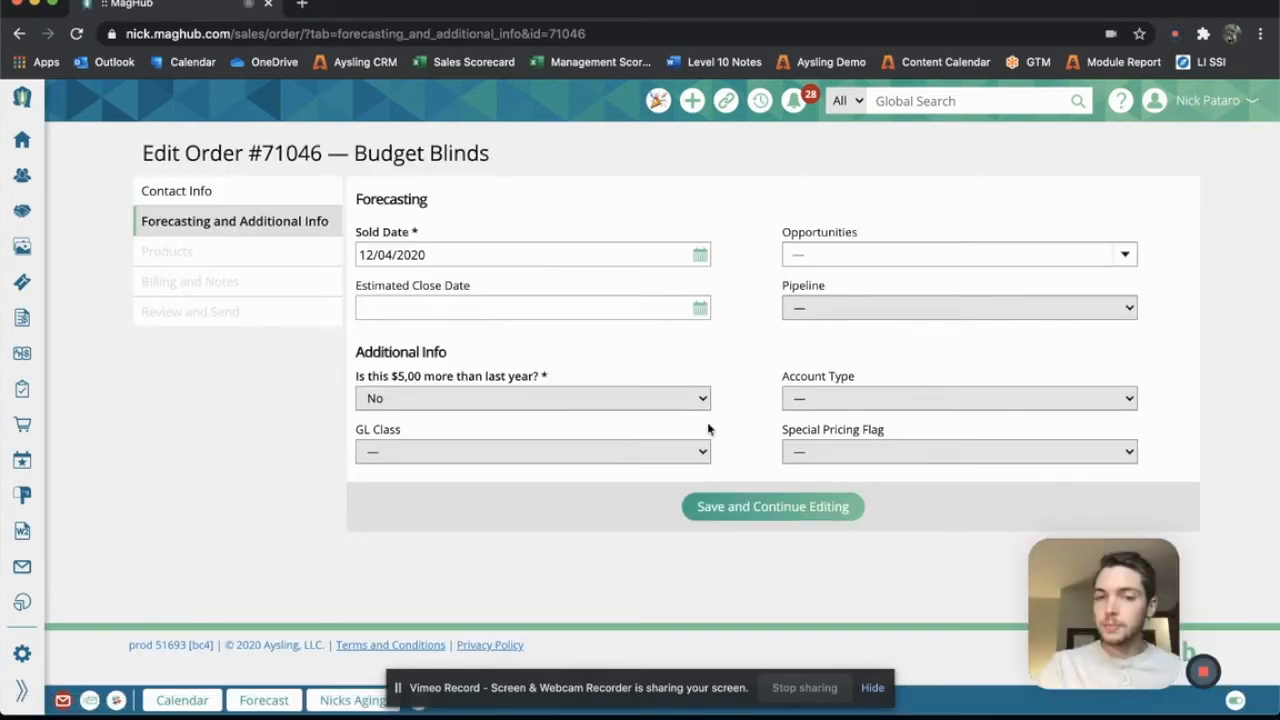
Save the forecasting and additional info as is and start a new slot sales line item
left_click(760, 503)
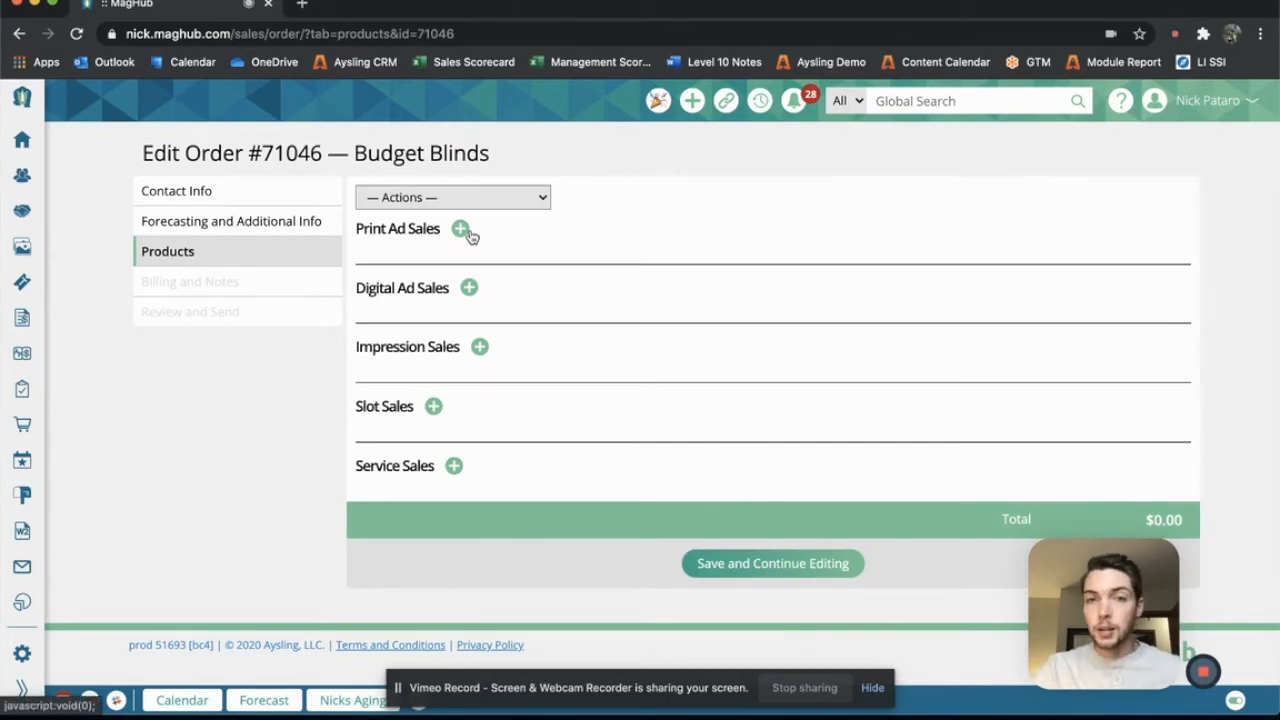
left_click(434, 406)
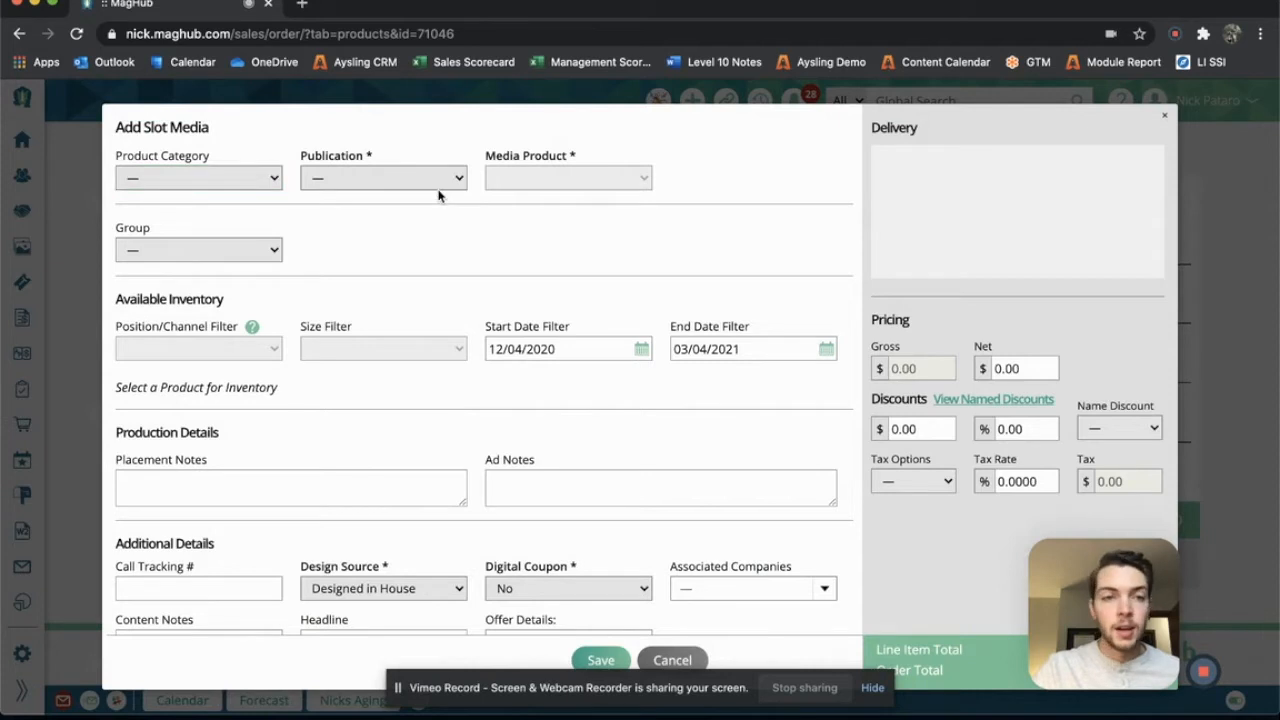
left_click(436, 181)
left_click(375, 191)
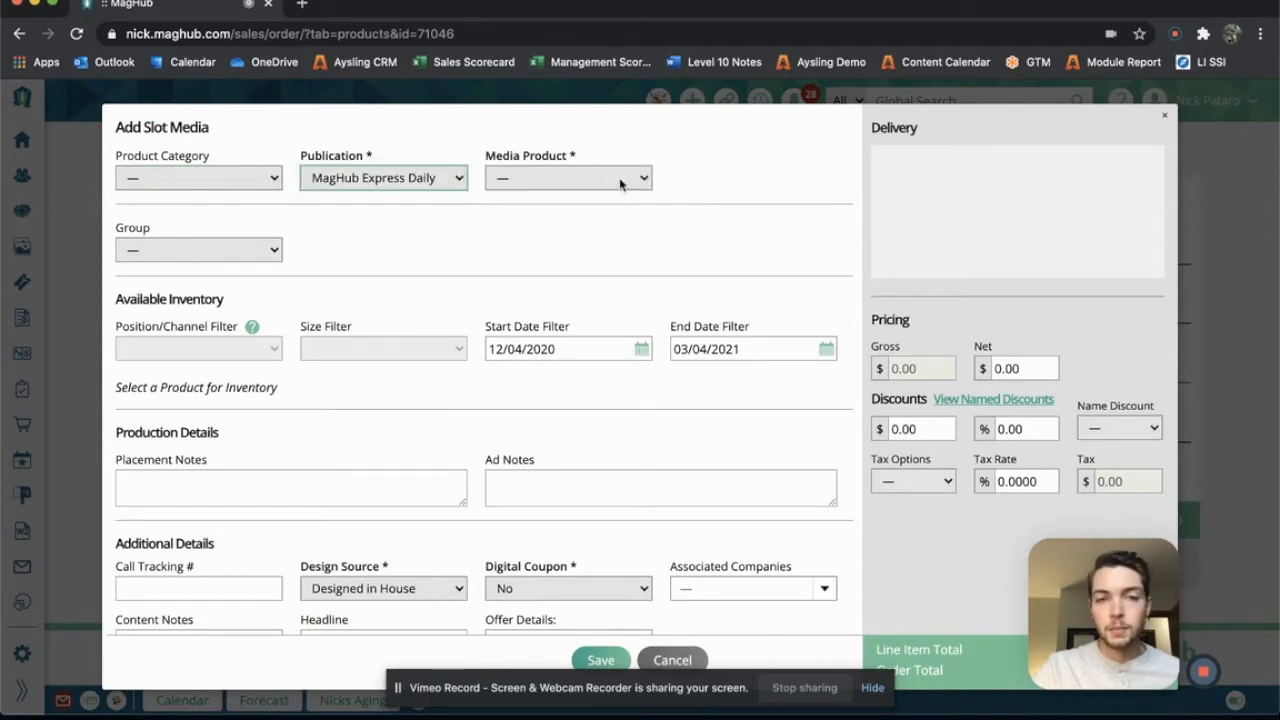
left_click(620, 180)
left_click(580, 209)
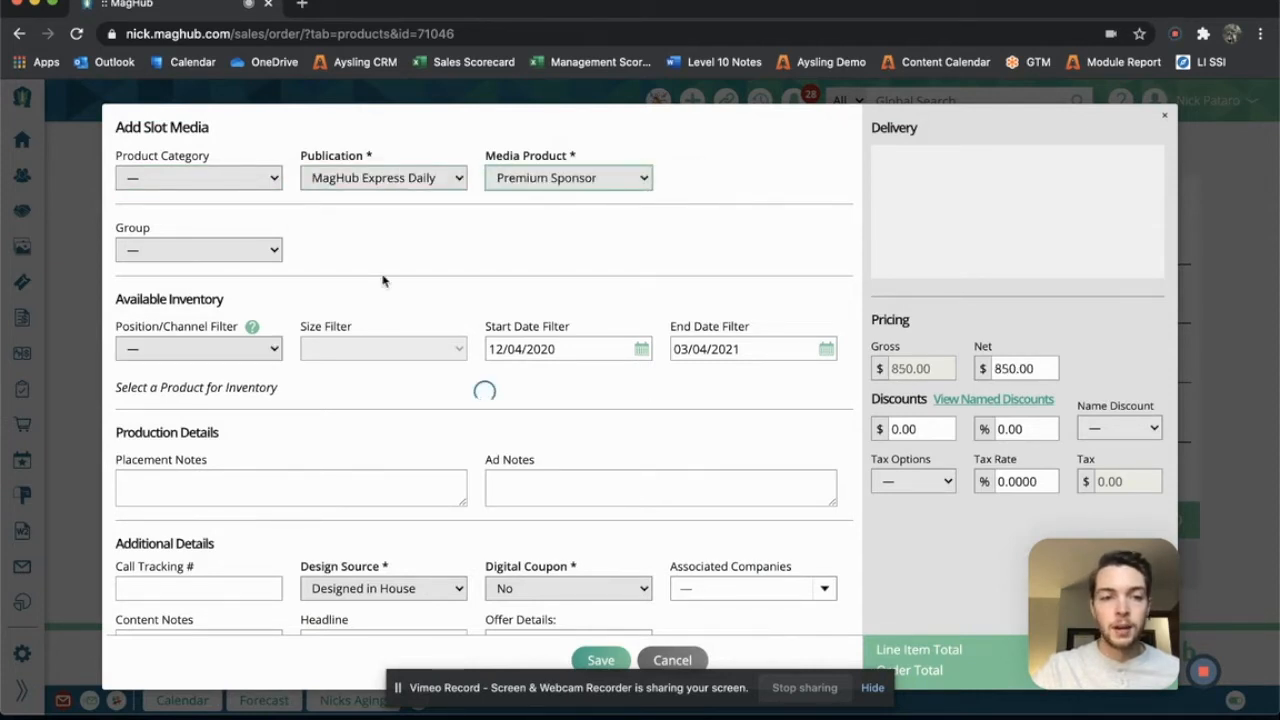
Set the slot item's publication to Plumber Newsletter and its media product to Title Sponsor Morning Brew
left_click(426, 186)
left_click(426, 191)
left_click(631, 174)
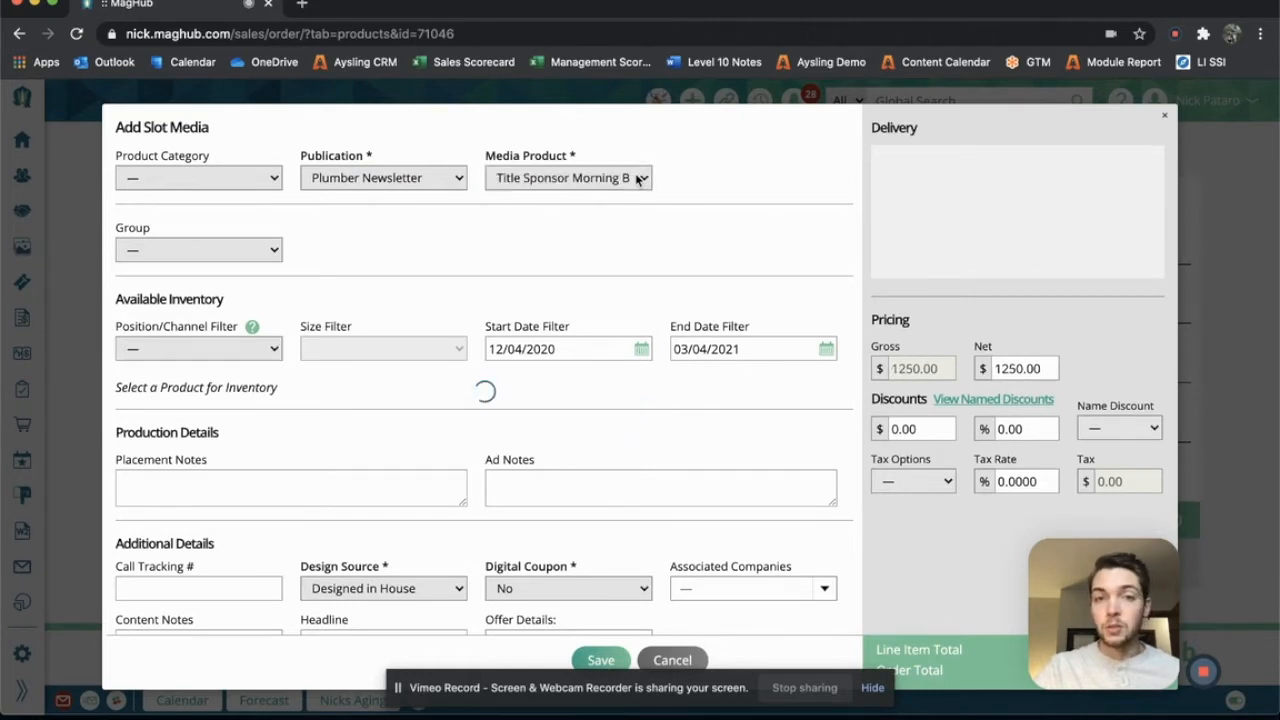
left_click(637, 176)
left_click(639, 187)
Select five slots: 2020-12-21 AM 468x60 Banner and 240x400, 2020-12-28 AM 468x60 Banner, 2021-01-04 PM 240x400, and 2021-01-11 PM 240x400
scroll(638, 245, "down", 3)
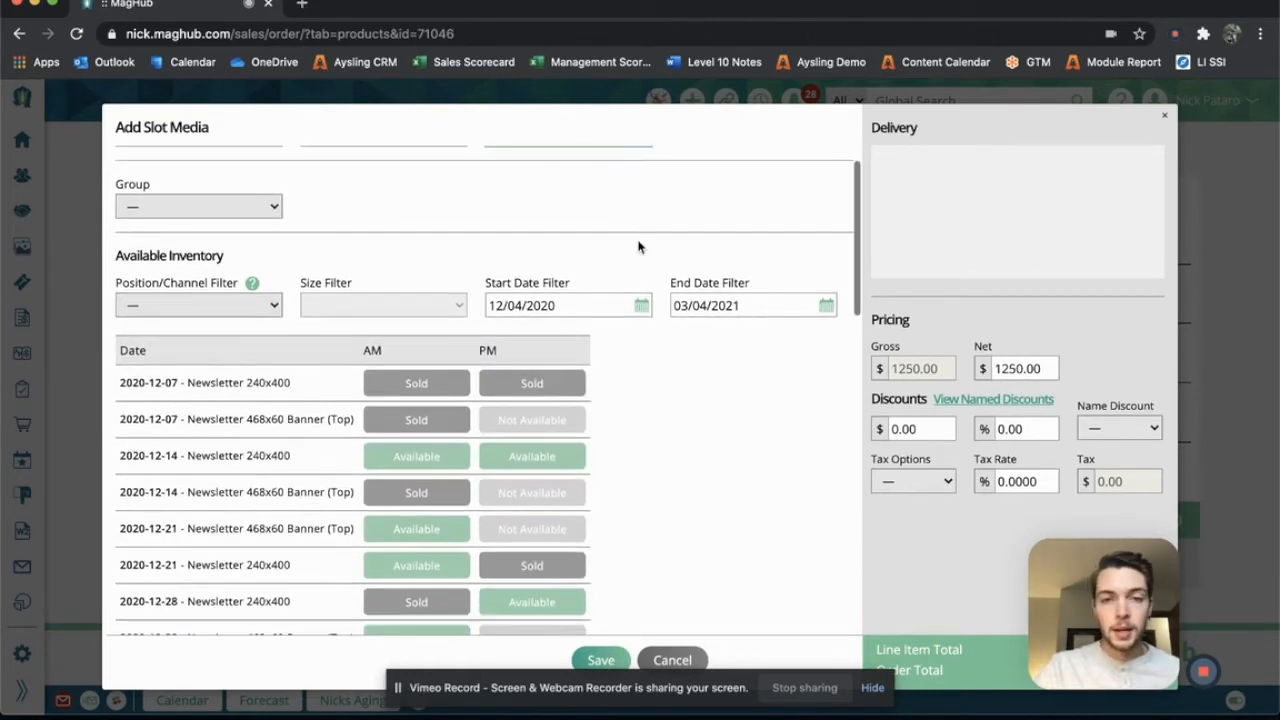
scroll(486, 357, "down", 6)
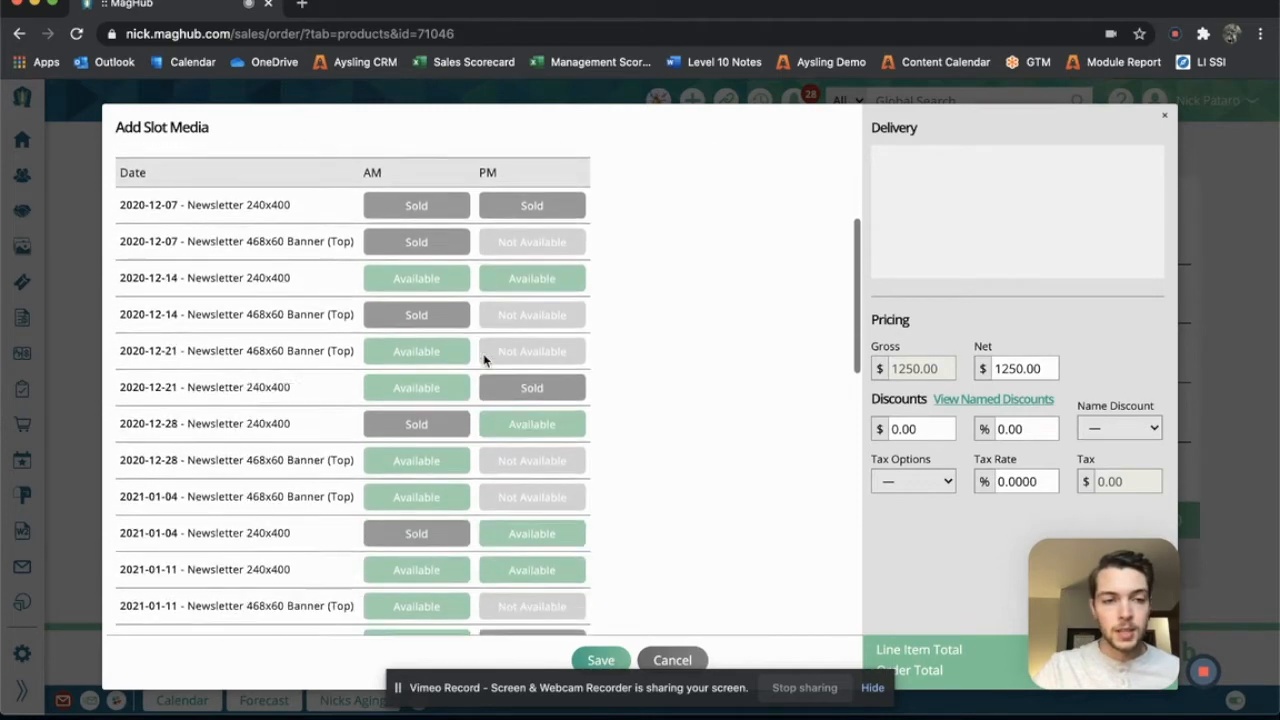
left_click(460, 305)
left_click(442, 345)
left_click(436, 414)
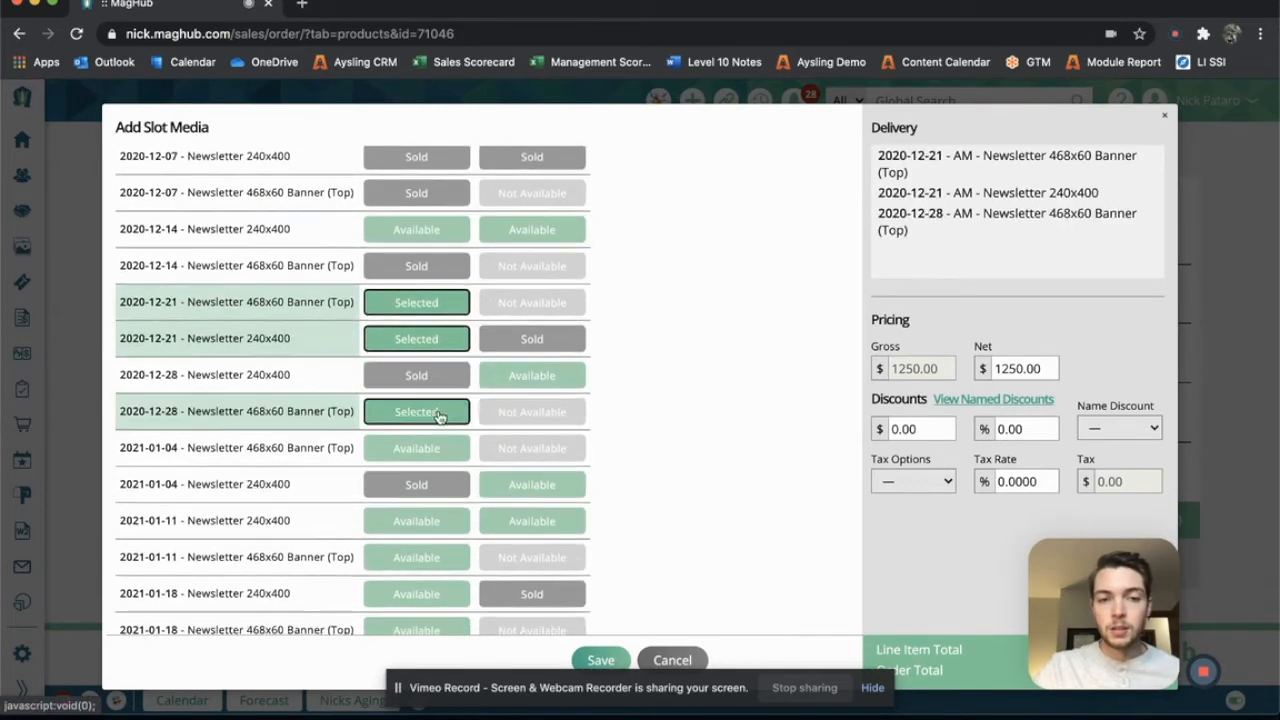
left_click(514, 487)
left_click(519, 514)
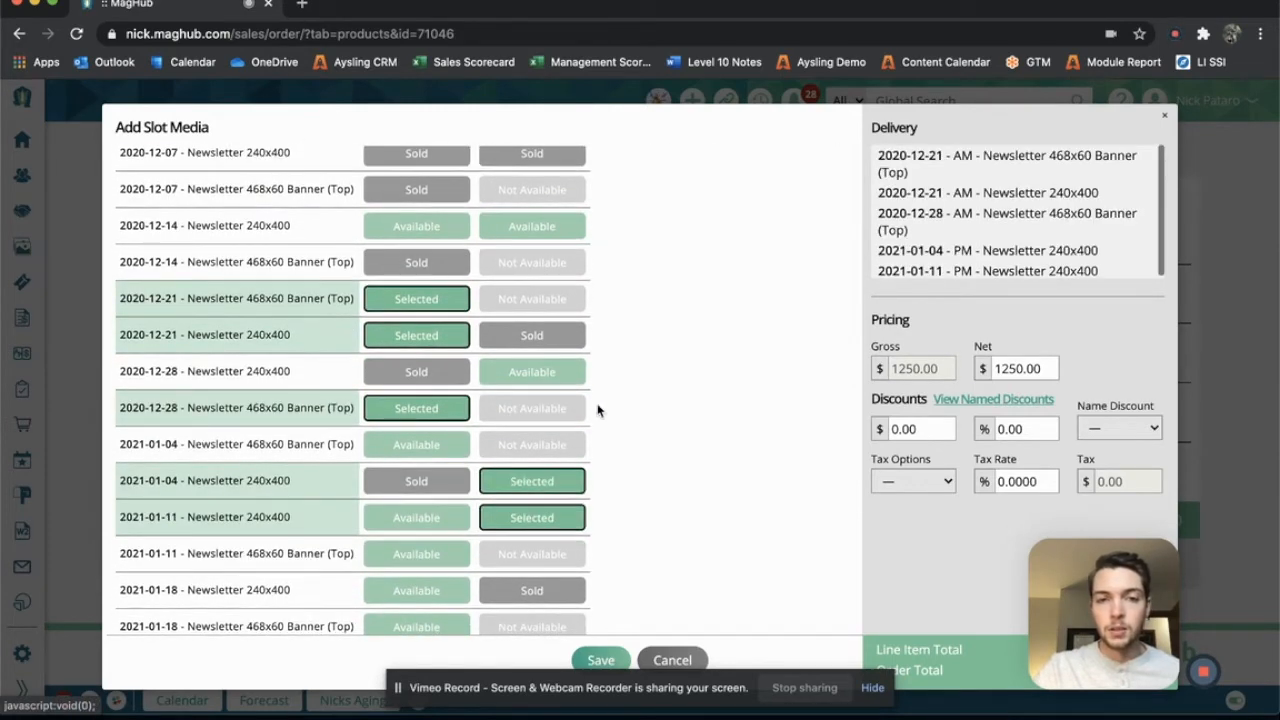
Save the slot media item to the order and save the products section to continue to billing
scroll(597, 410, "down", 15)
scroll(597, 410, "down", 10)
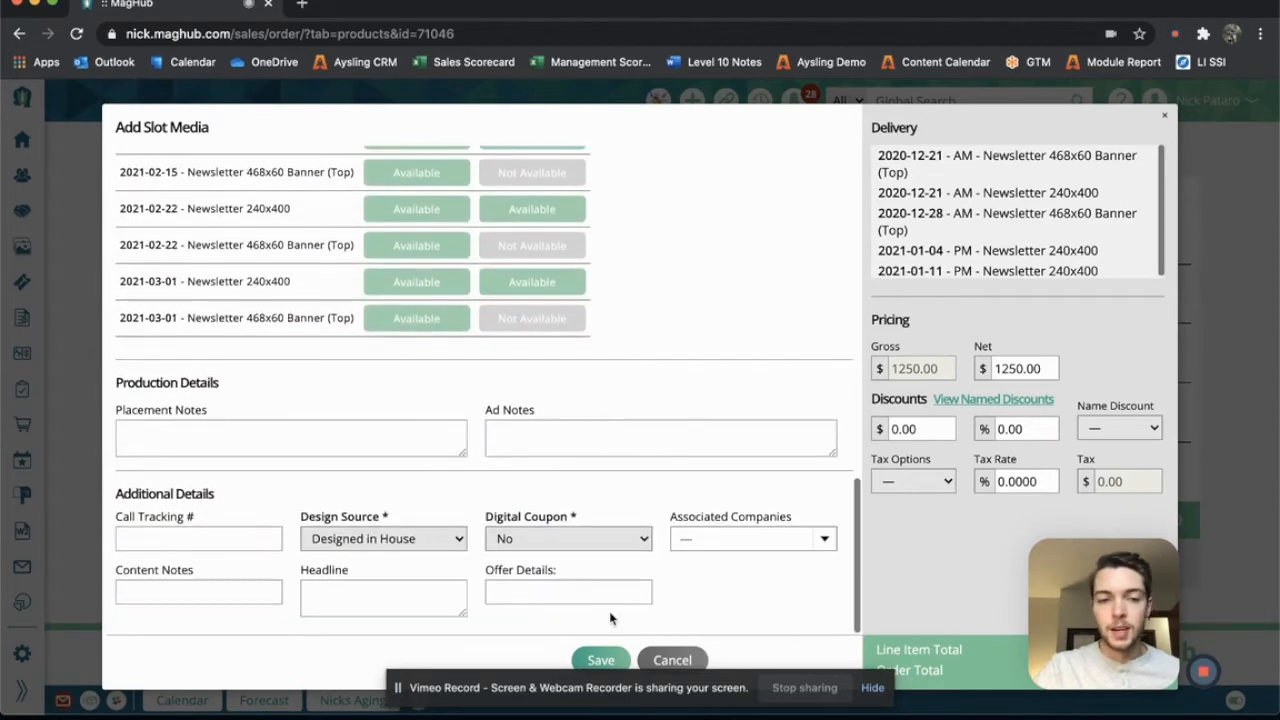
left_click(601, 659)
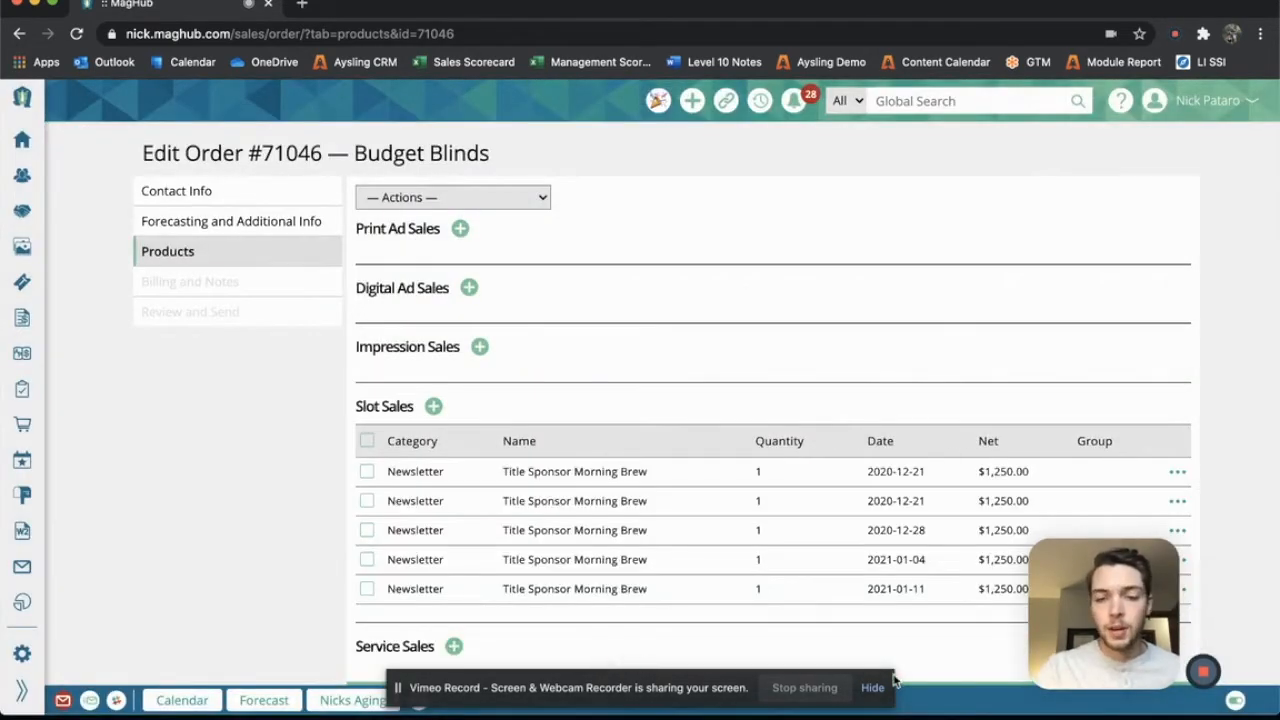
scroll(690, 509, "down", 3)
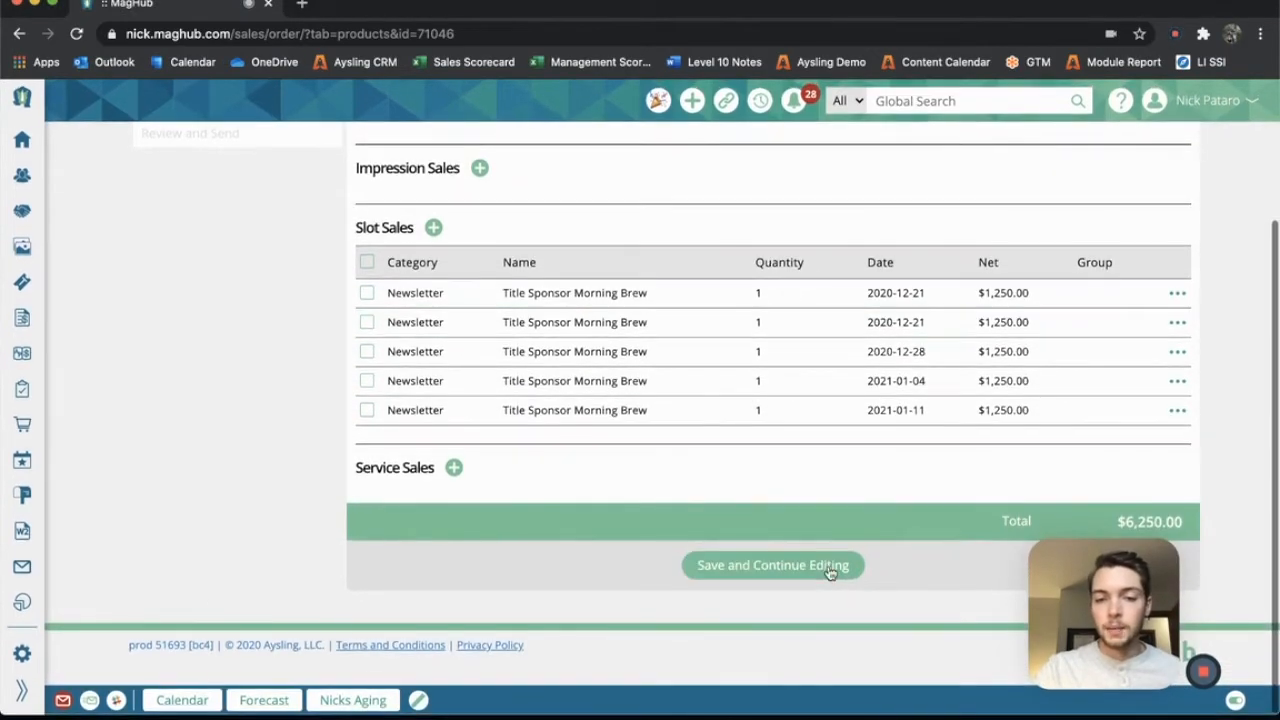
left_click(829, 565)
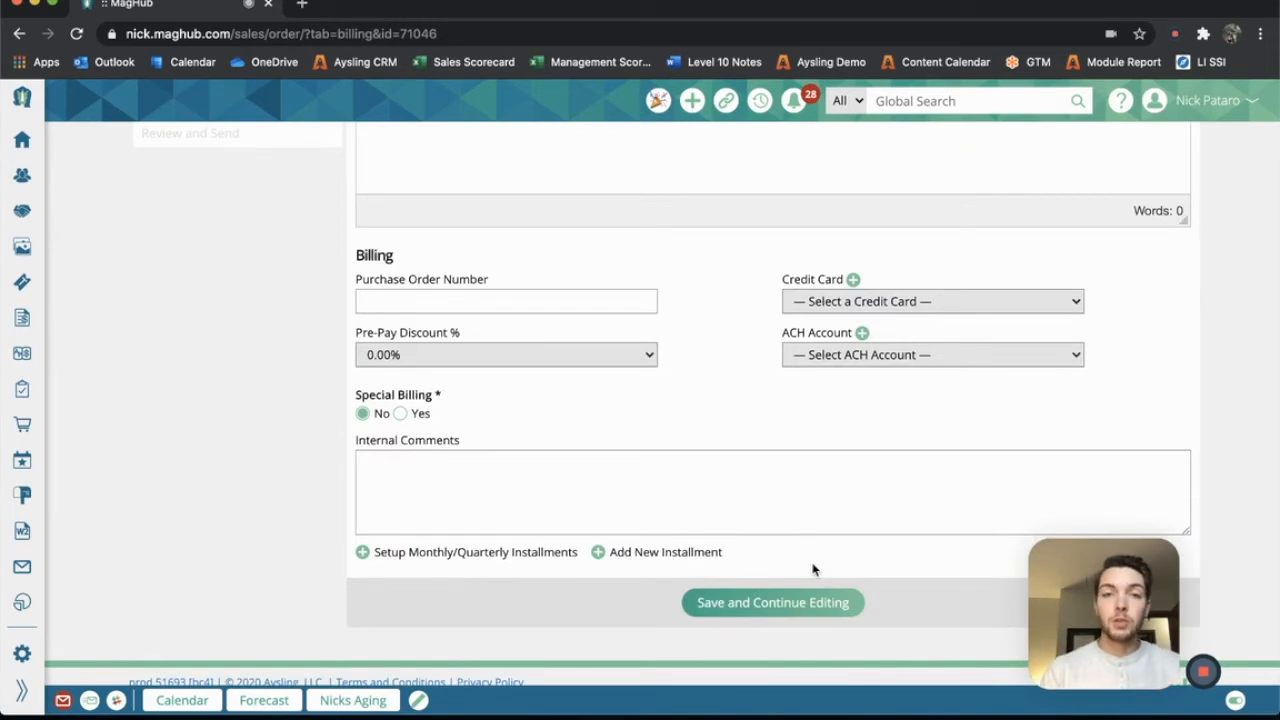
Enter the bottom-of-order note "We will bill you differently because you're special!"
scroll(812, 569, "up", 4)
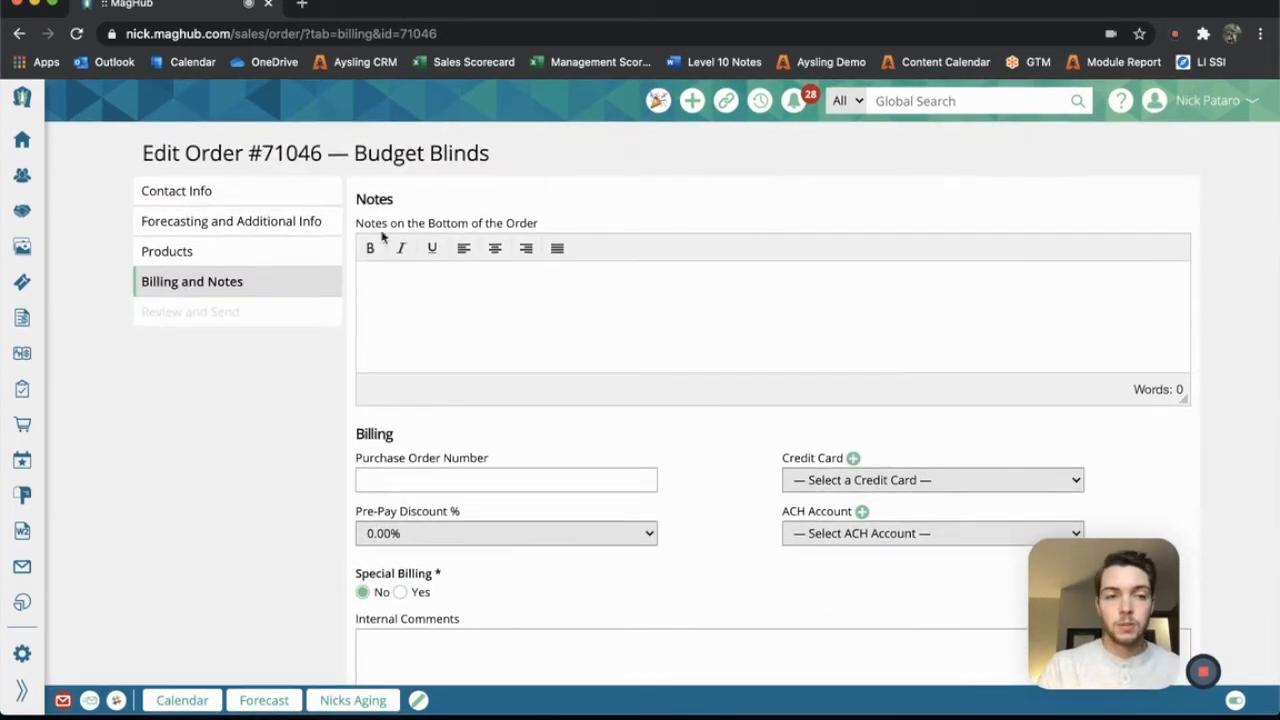
left_click(543, 266)
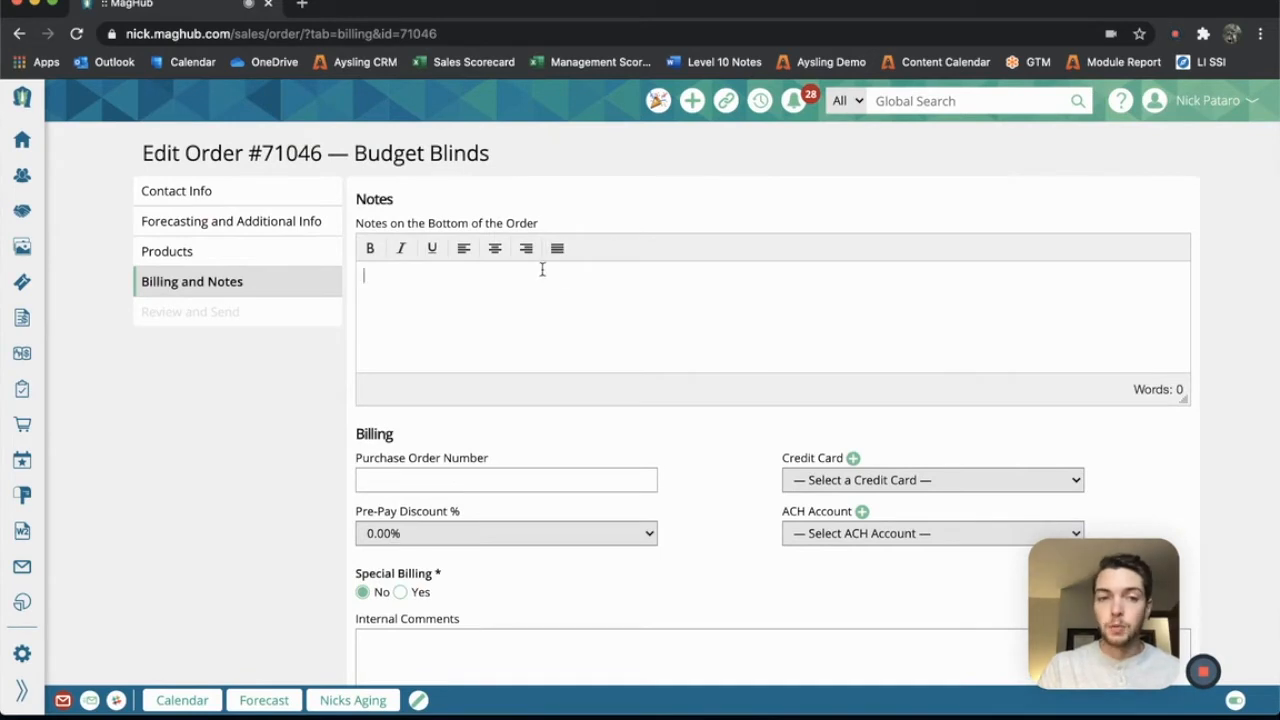
type("We ")
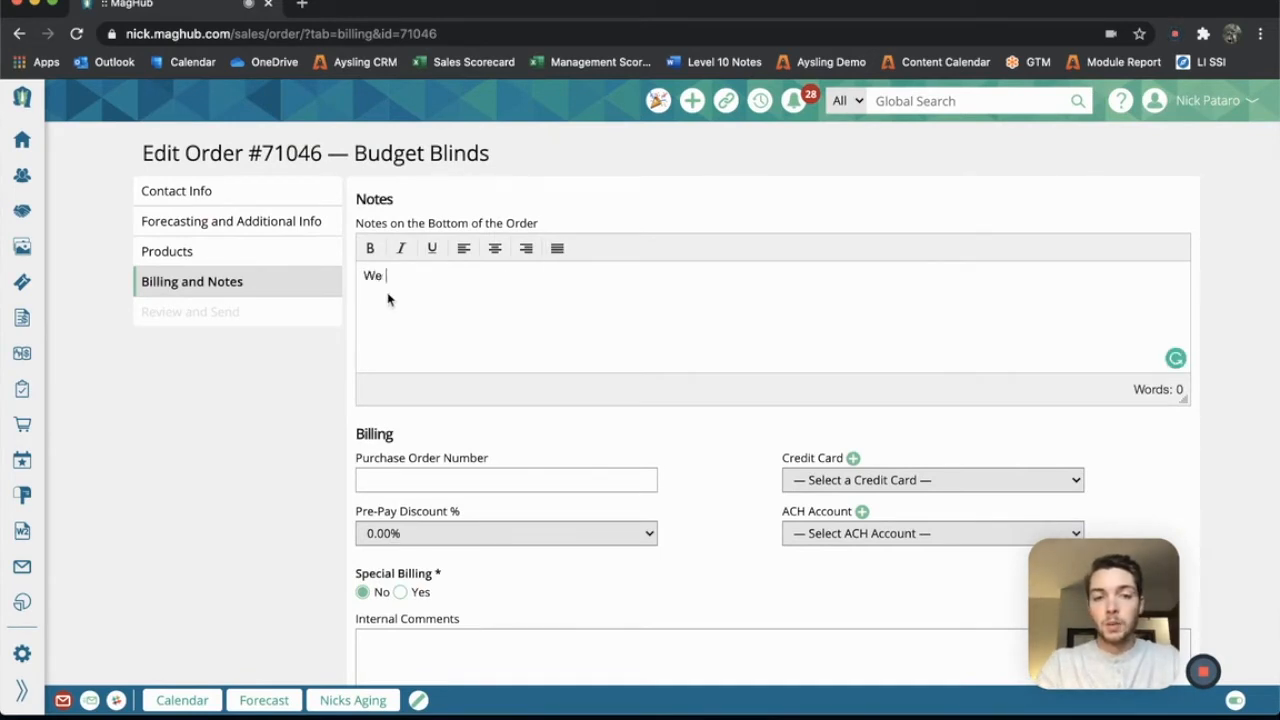
type("will bill you differently because you're special!")
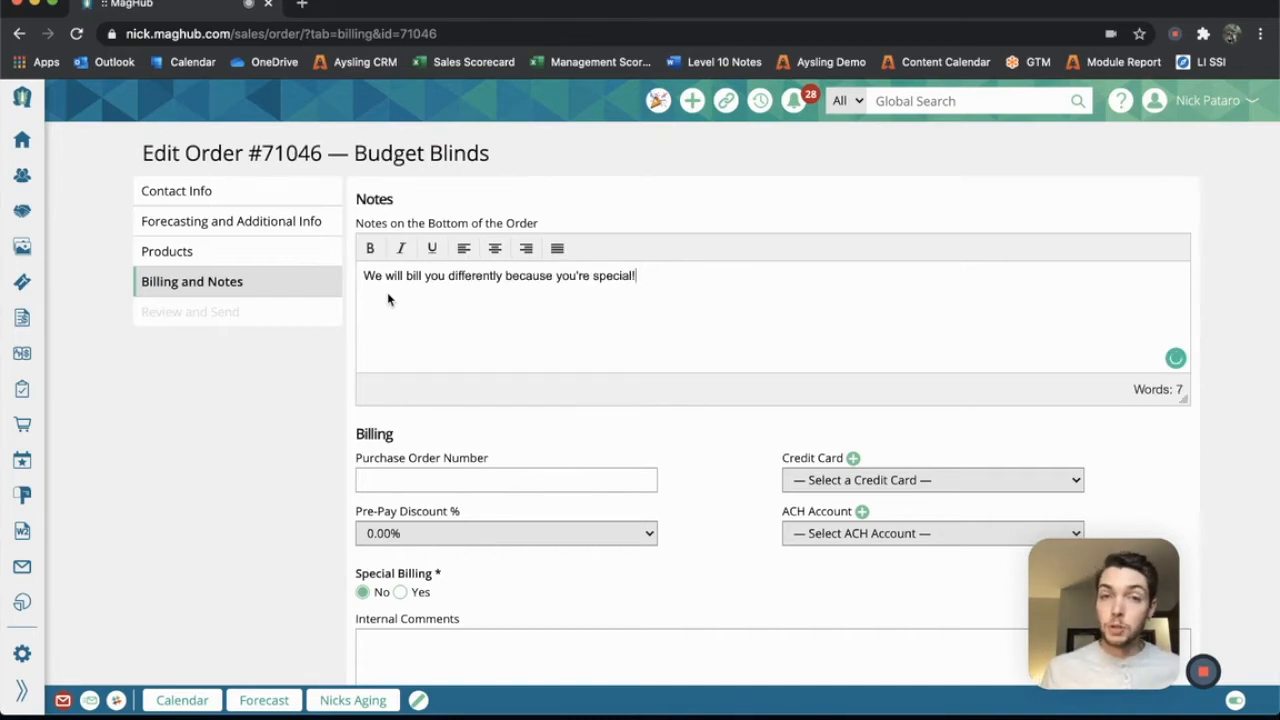
Flag the order for special billing and begin the internal comments with "We need to invoice this group differently than other groups."
scroll(387, 292, "down", 3)
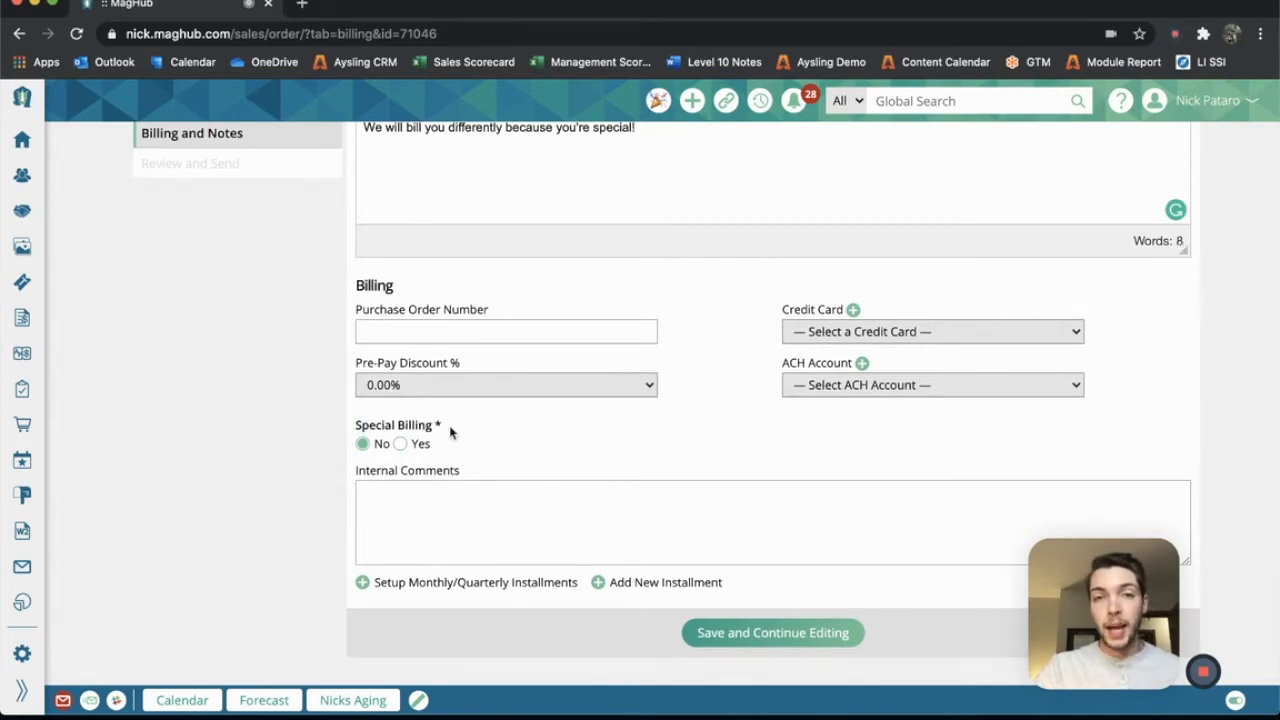
left_click(400, 445)
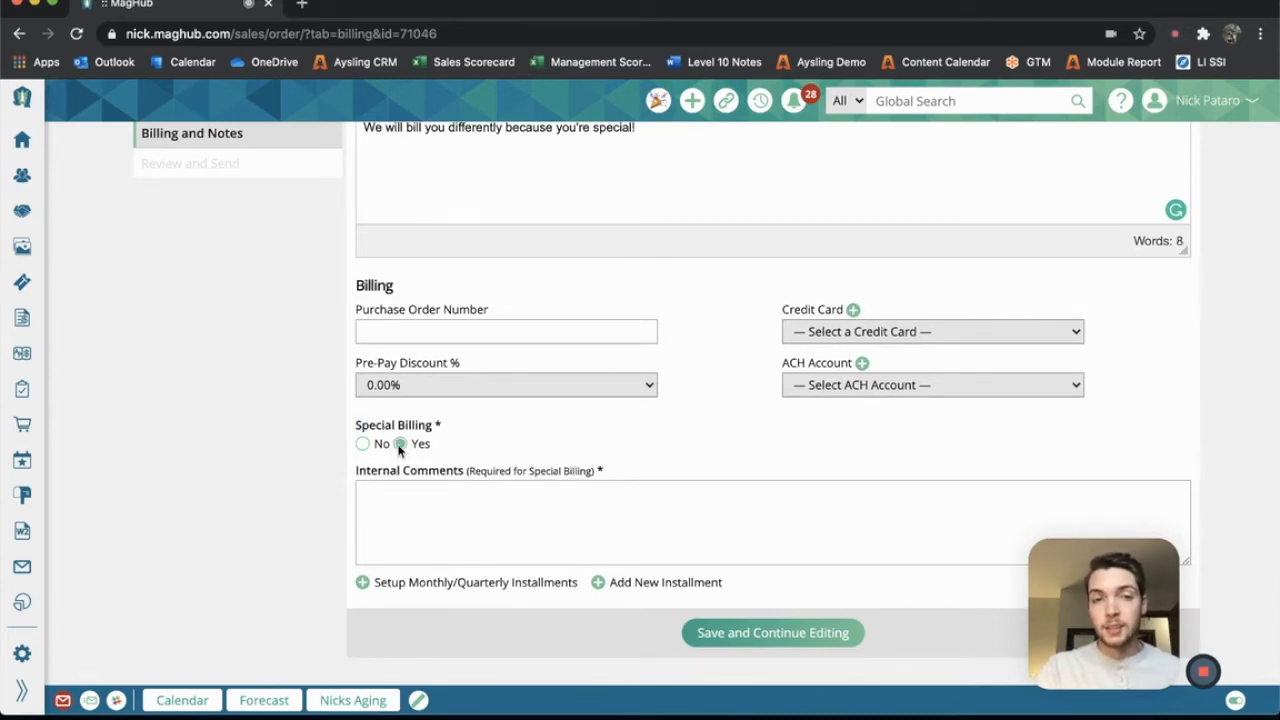
left_click_drag(357, 473, 481, 474)
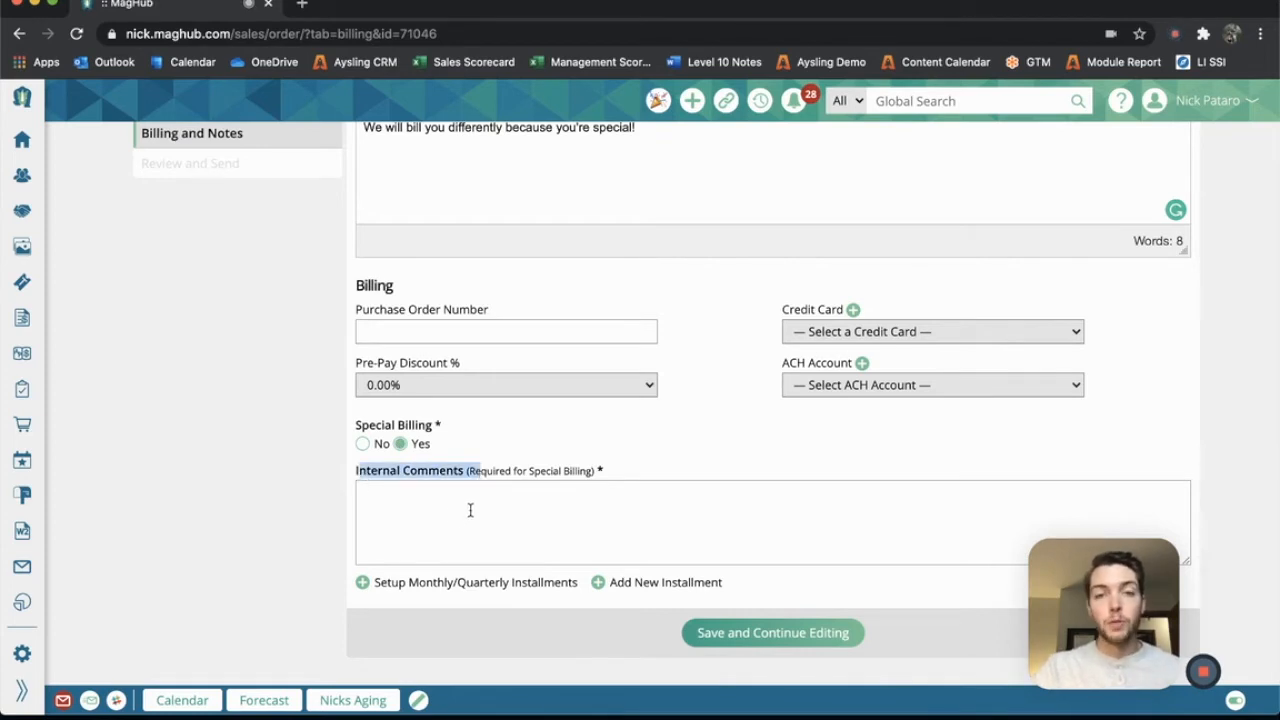
left_click(471, 510)
type("H")
type("We ")
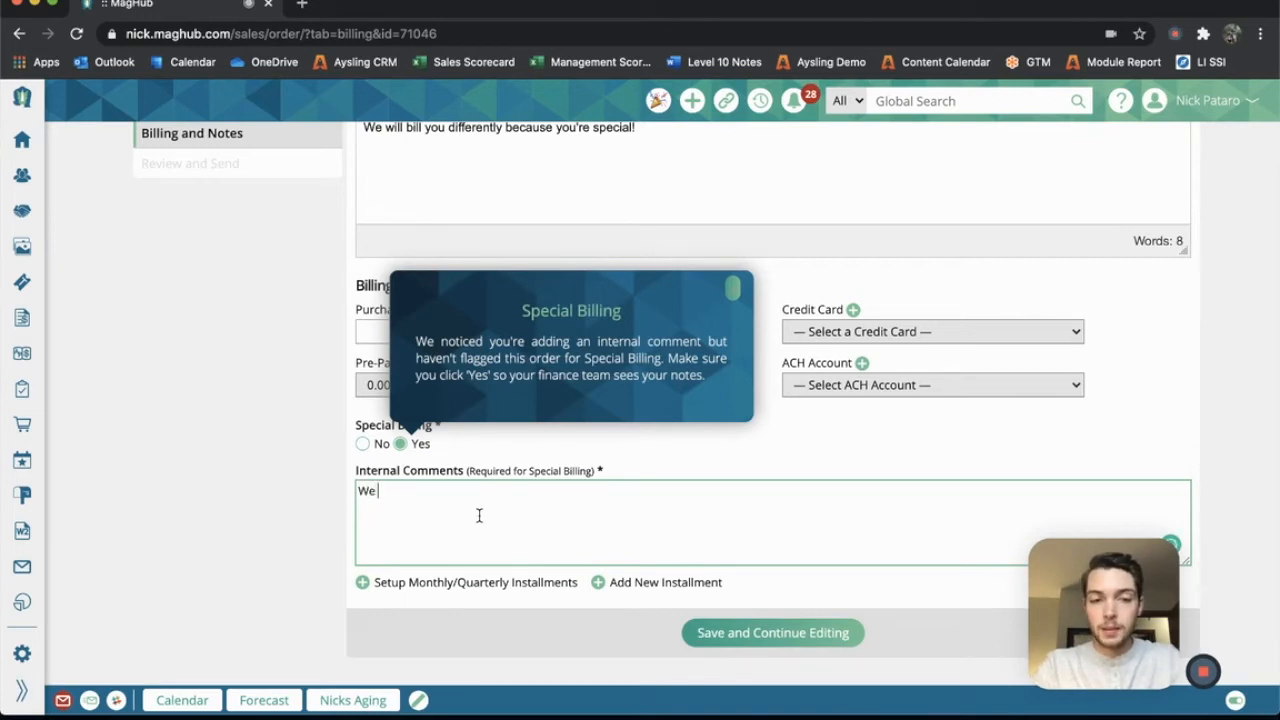
type("need to in")
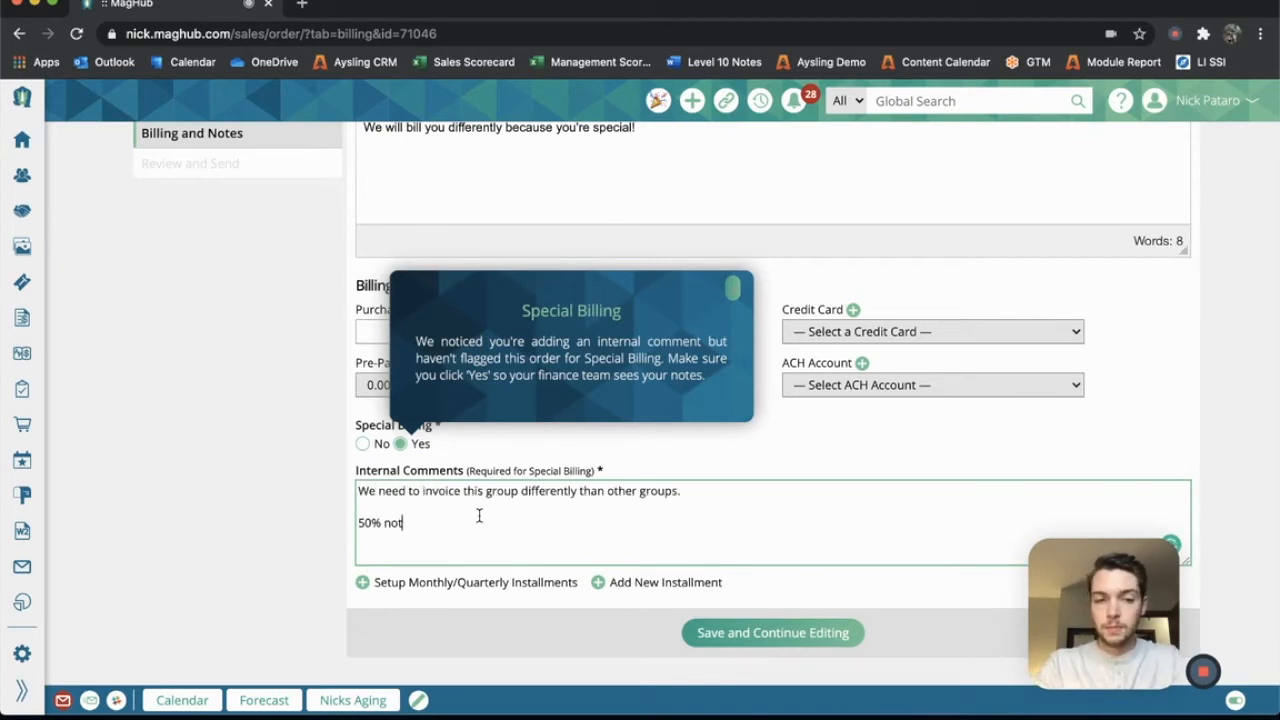
Complete the internal comments with the payment split "50% now, 25% in 60 days, 25% in 120 days"
type("w, ")
type("20")
type("% ")
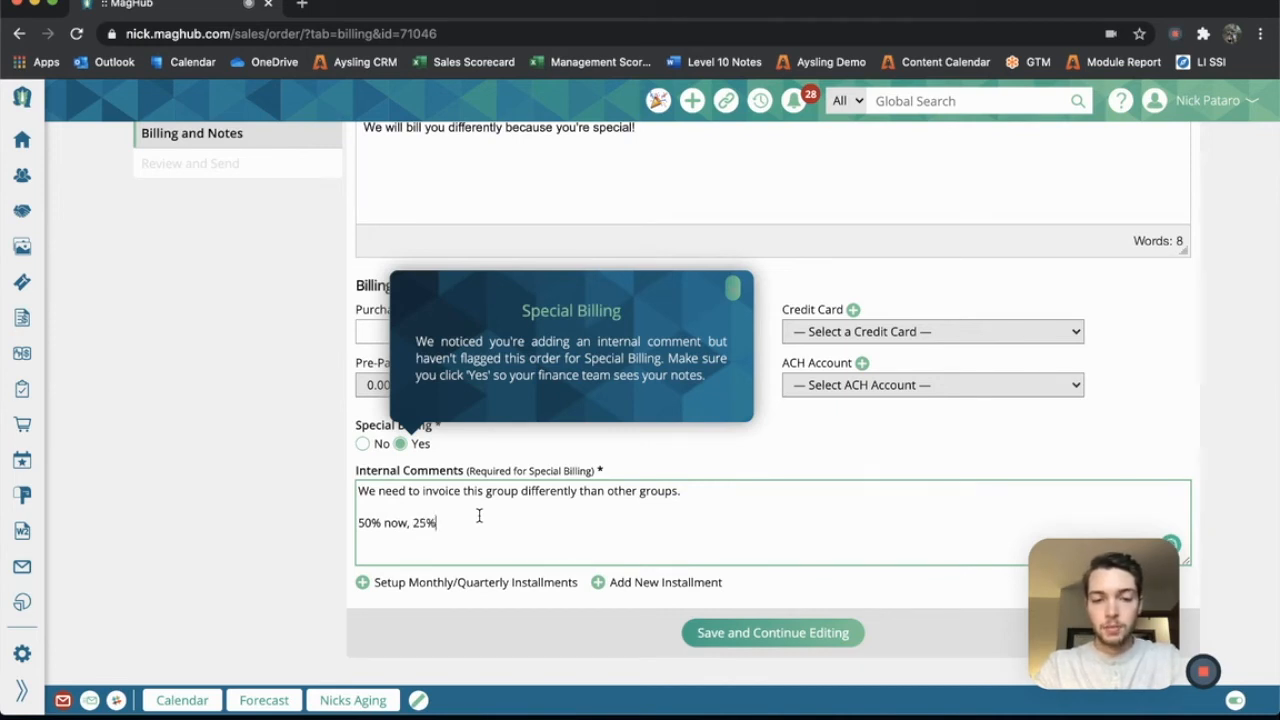
type("in 60 days")
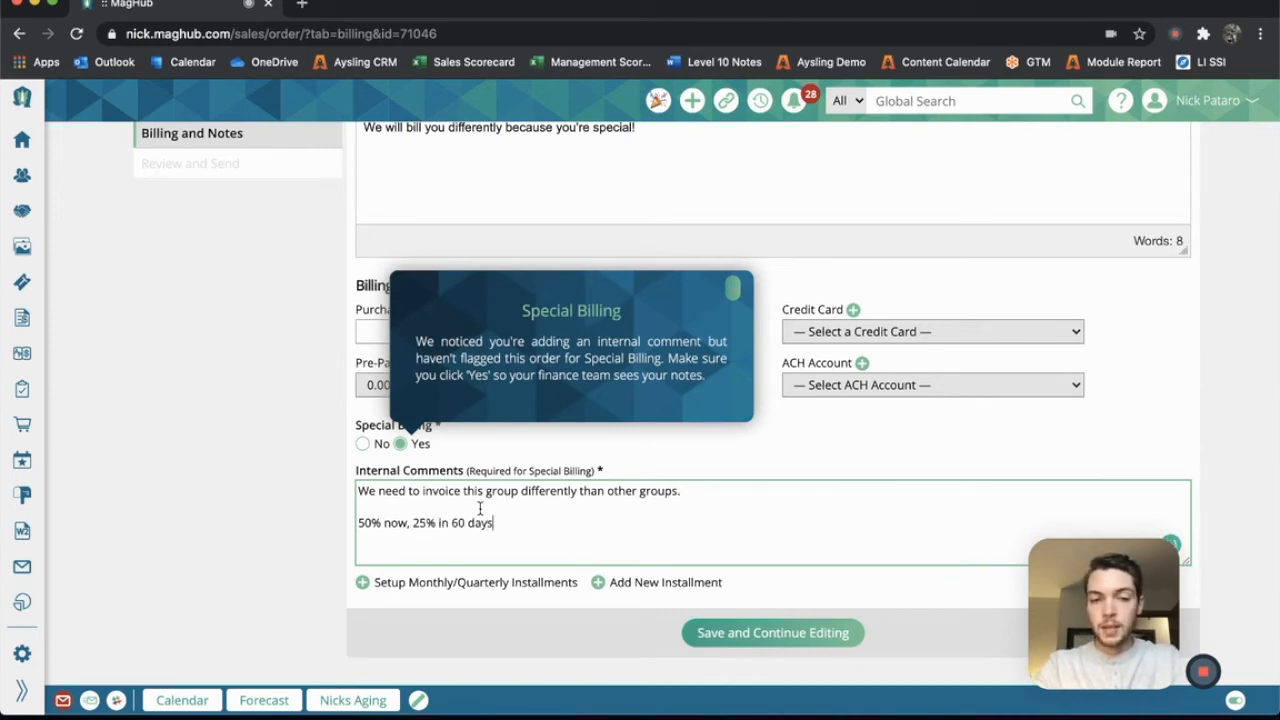
type(", 25% in ")
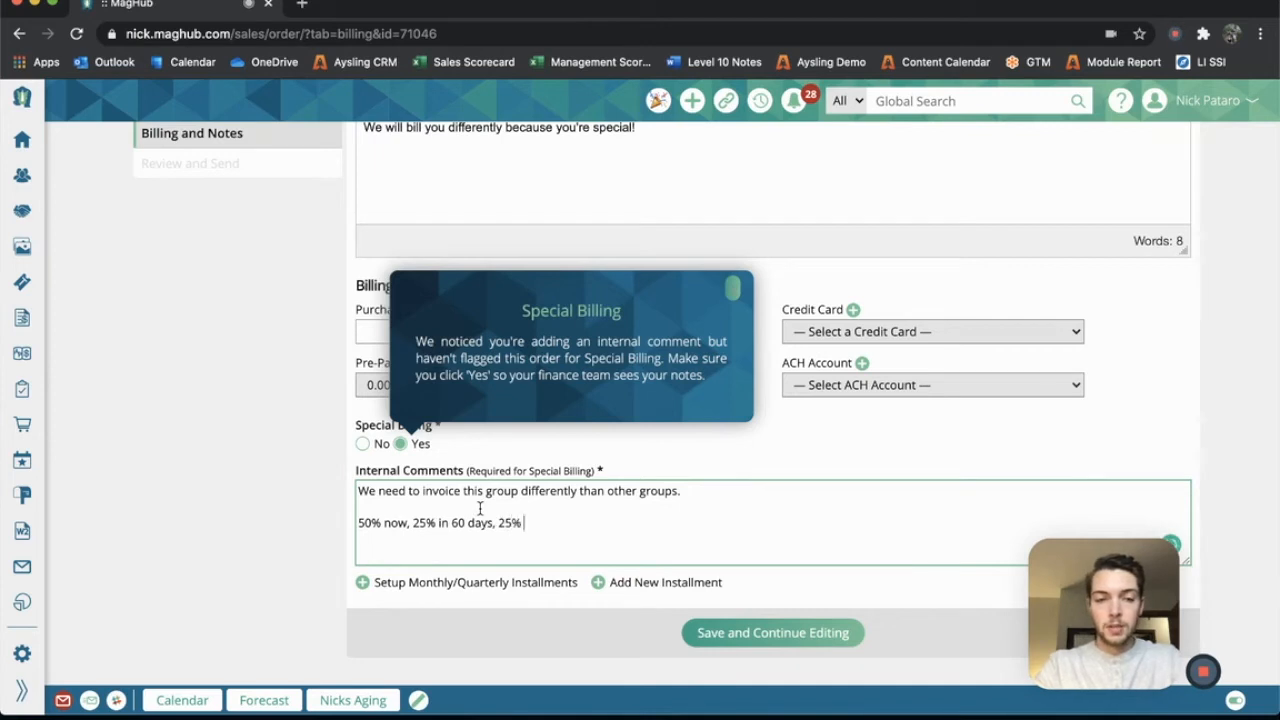
type("120 days")
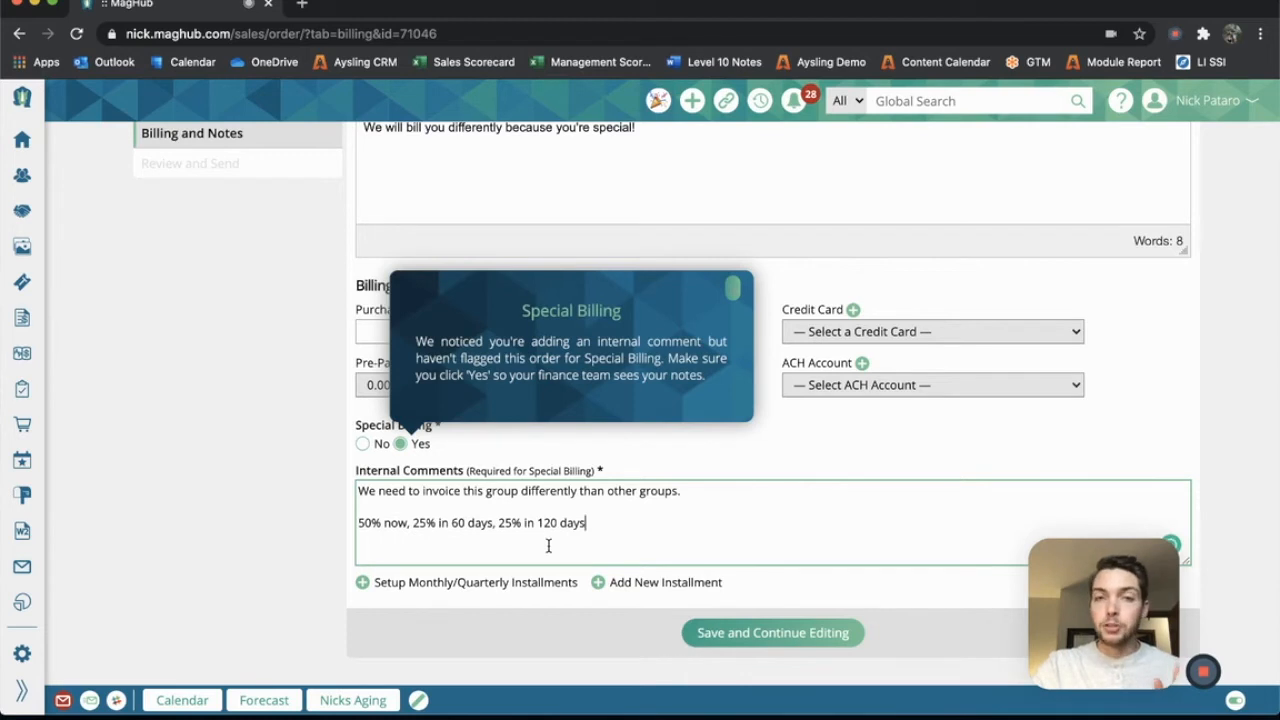
mouse_move(739, 590)
left_mouse_down()
mouse_move(632, 584)
mouse_move(723, 586)
left_mouse_up()
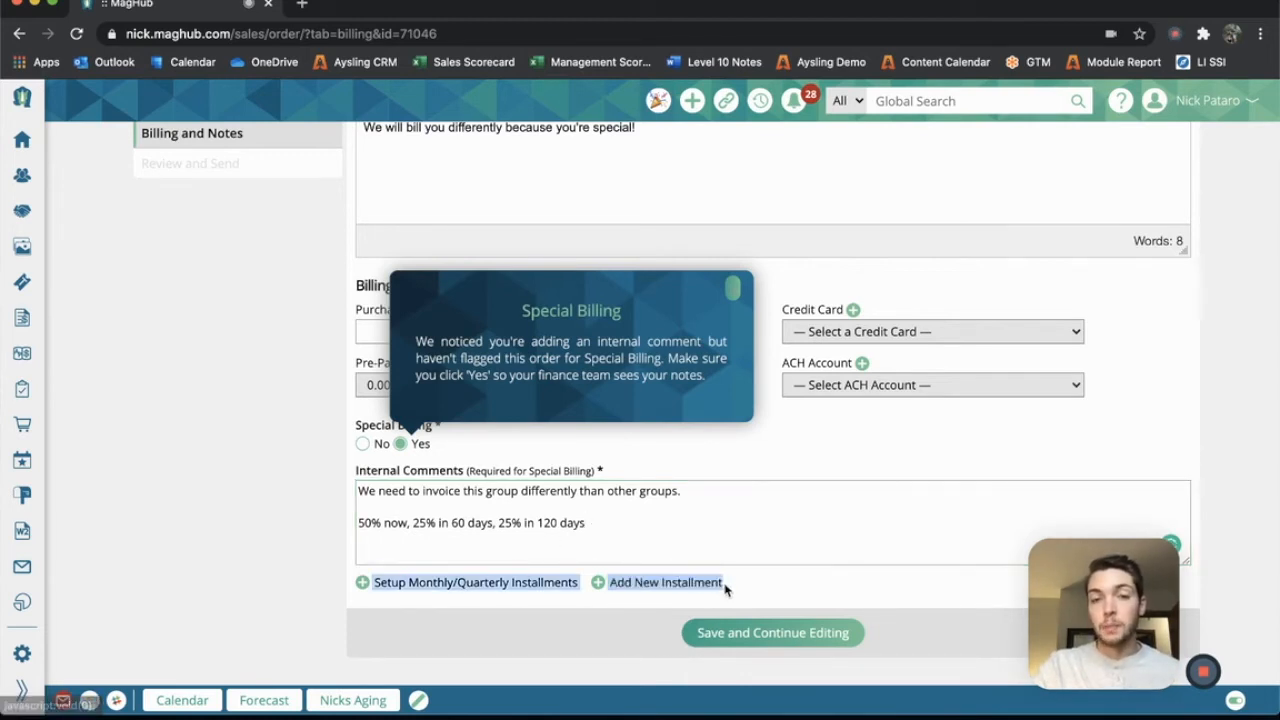
left_click(802, 582)
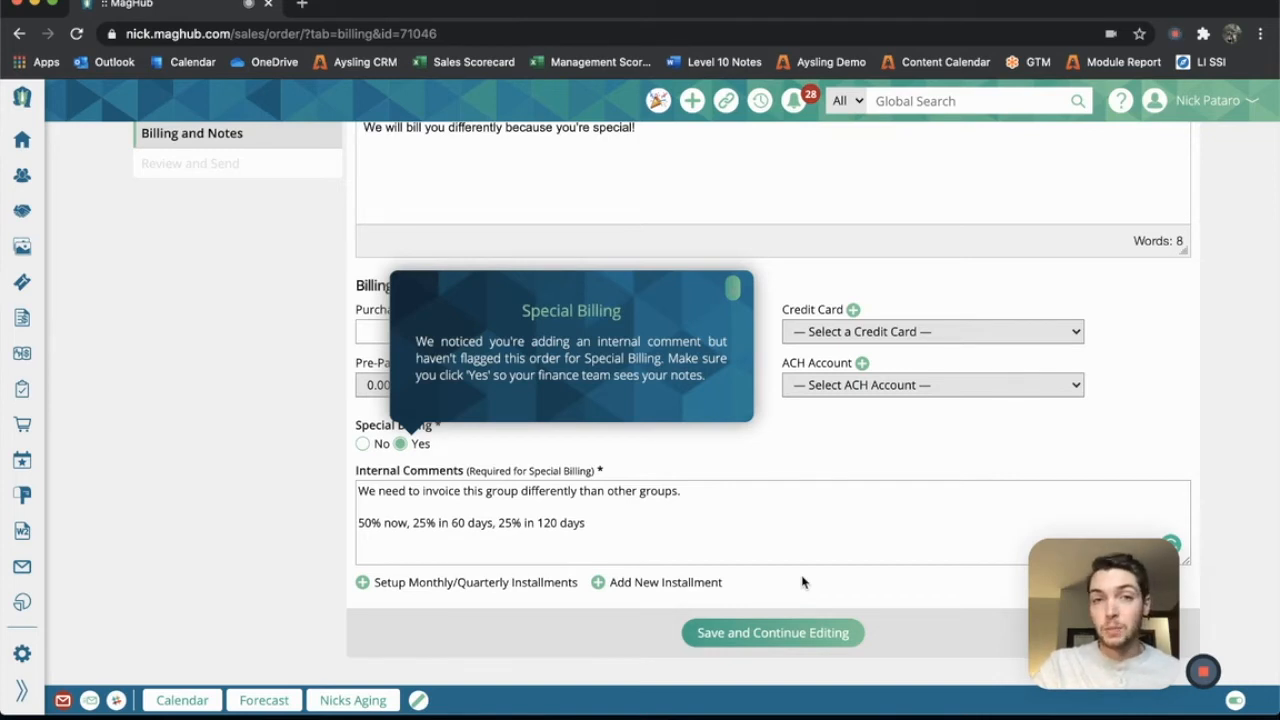
left_click_drag(600, 524, 356, 490)
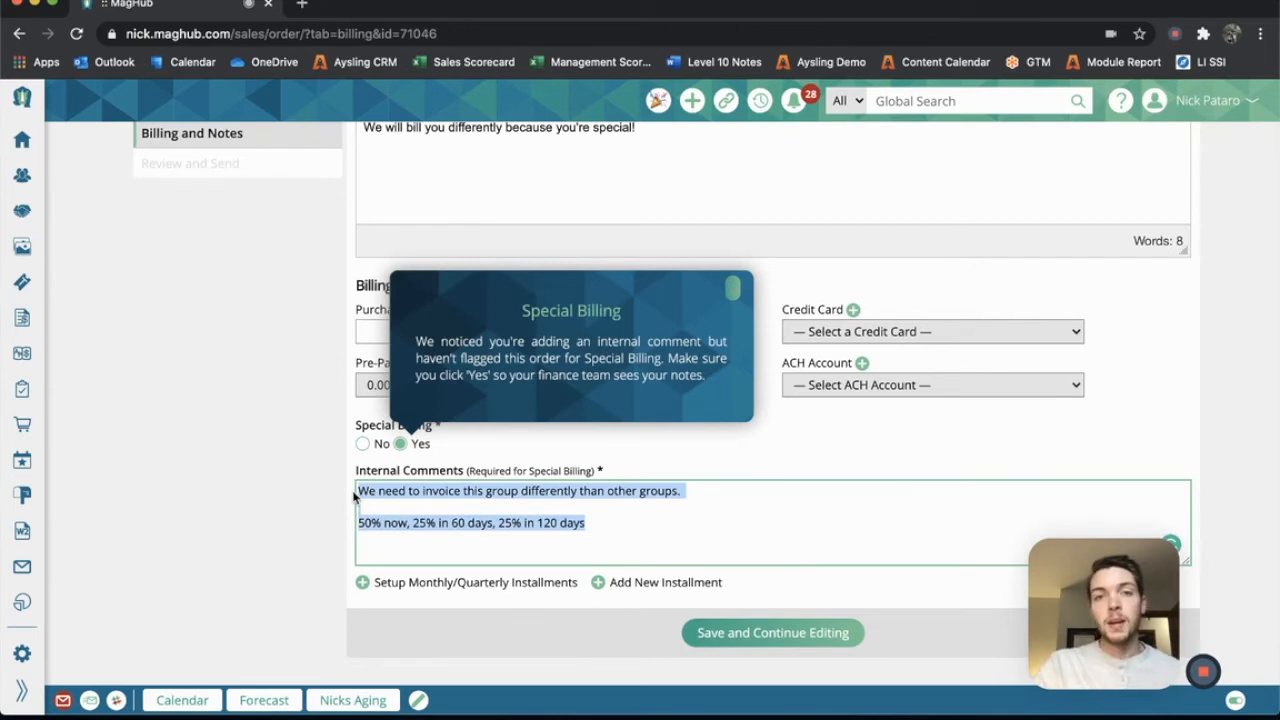
Save the billing section and finalize the order with the MultiMedia Proposal Template, saving it without sending
left_click(752, 632)
left_click(561, 216)
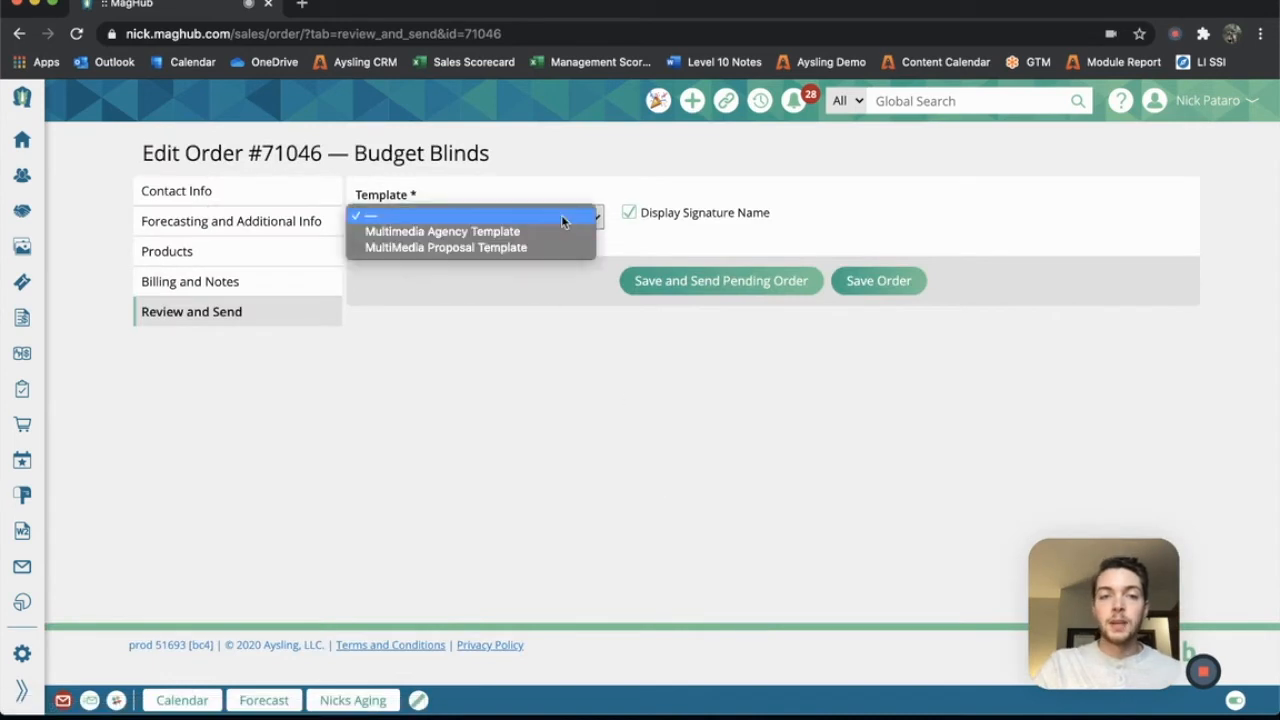
left_click(556, 248)
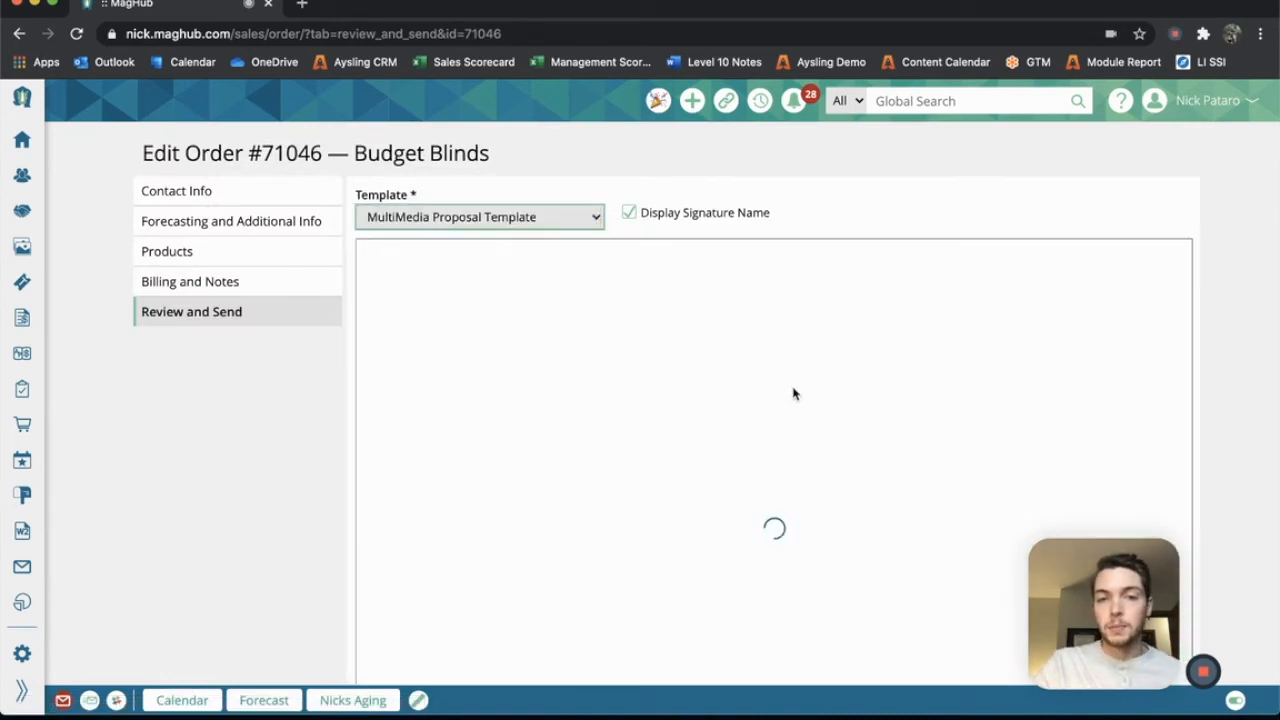
scroll(796, 402, "down", 3)
left_click(881, 581)
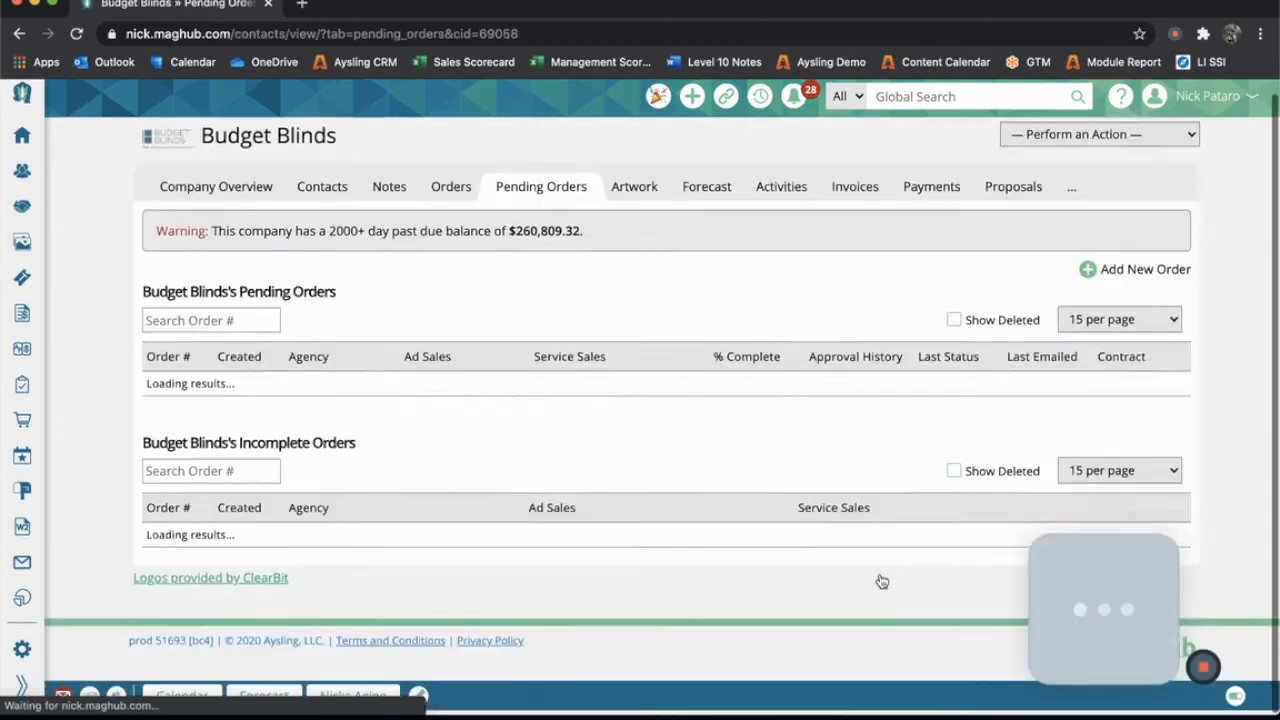
Approve Budget Blinds' pending order with a hand-drawn digital signature for the client and submit the approval
left_click(1180, 395)
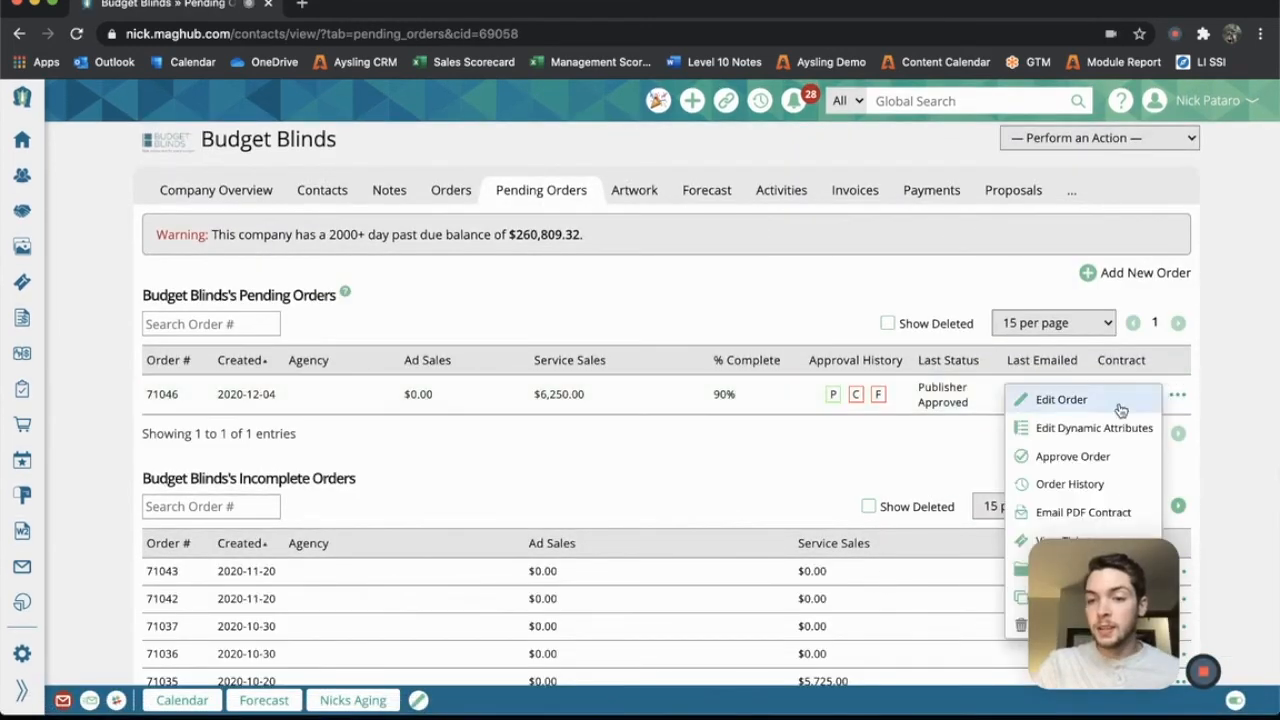
left_click(1071, 454)
scroll(353, 396, "down", 3)
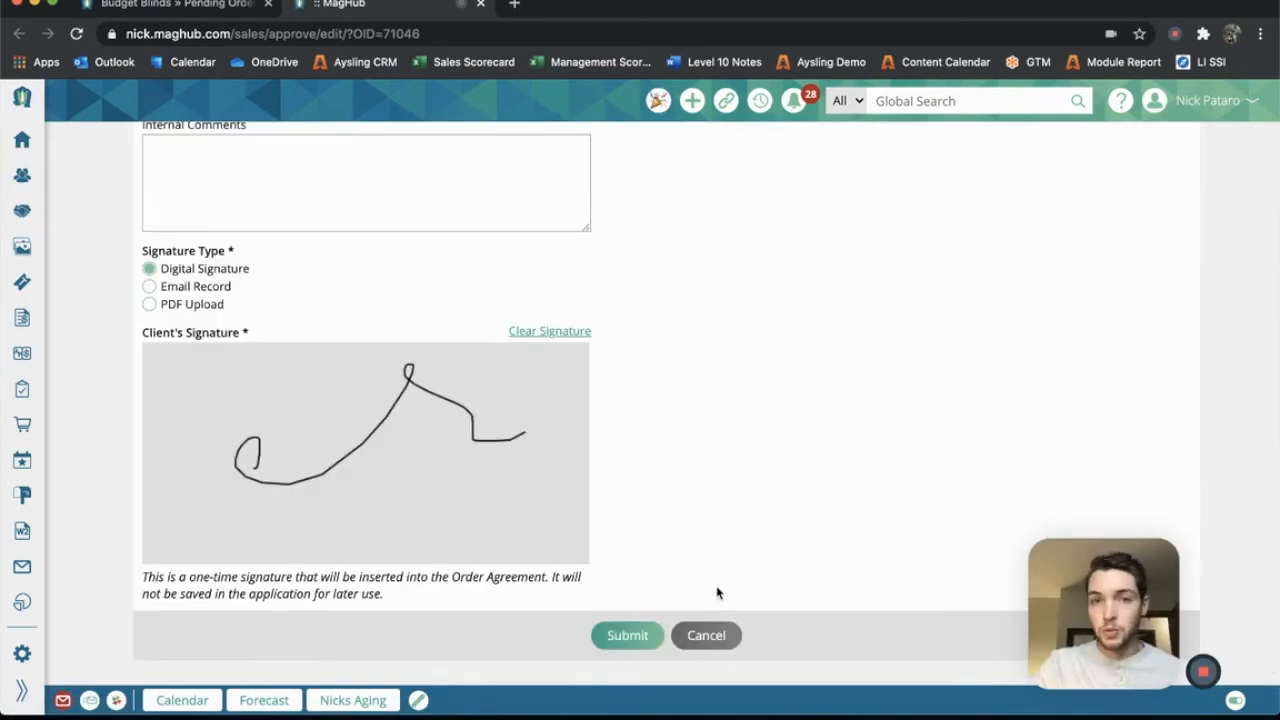
left_click(633, 634)
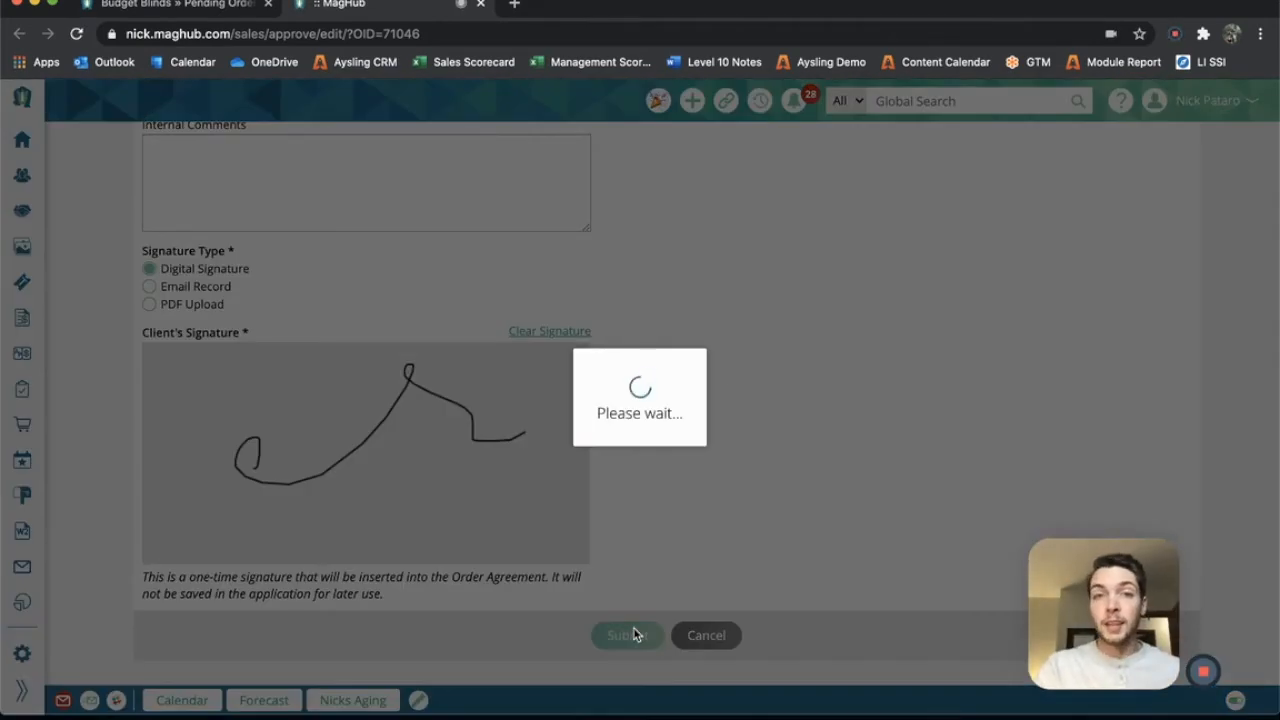
left_click(652, 408)
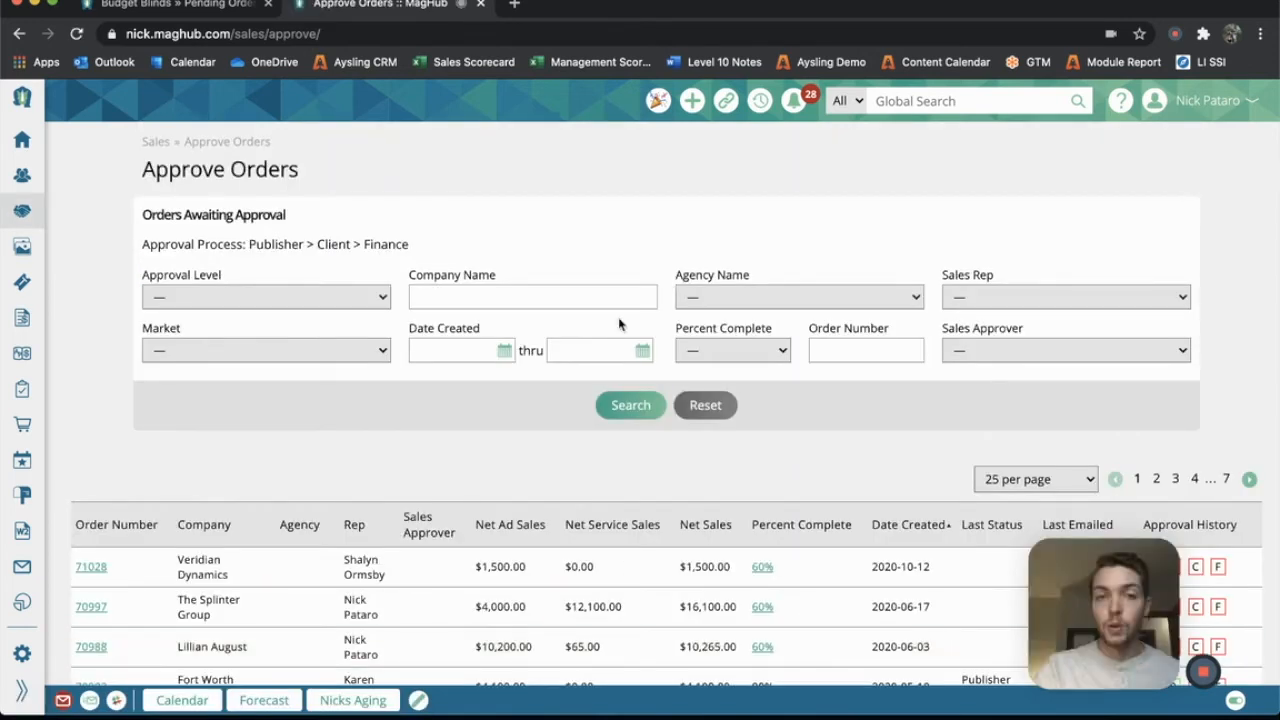
Start a new invoice and search open line items, showing only items with special billing info
left_click(693, 102)
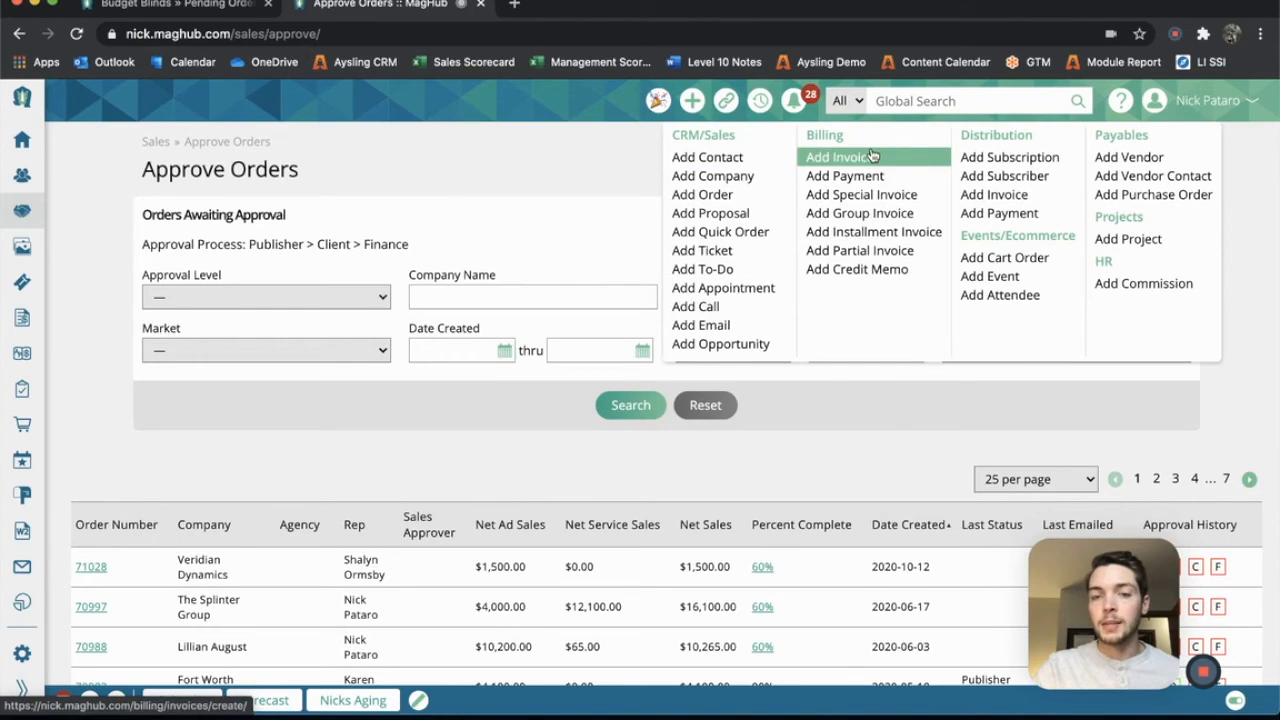
left_click(840, 158)
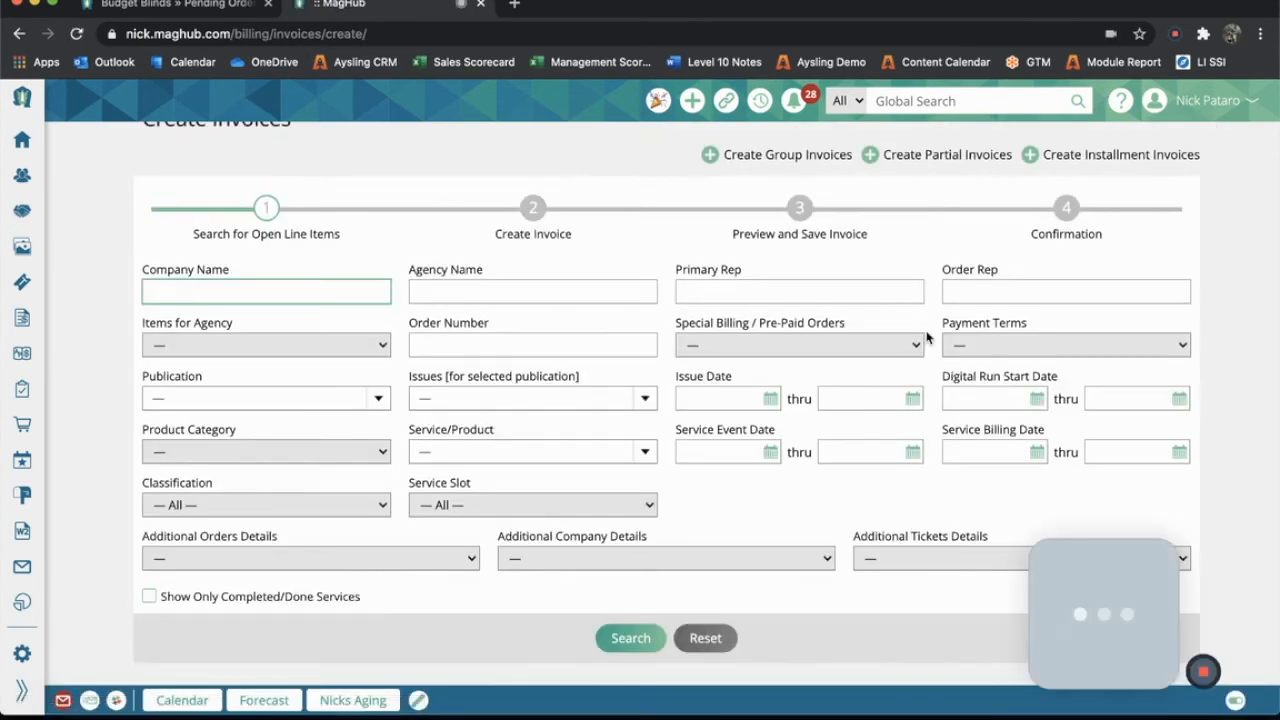
left_click(896, 340)
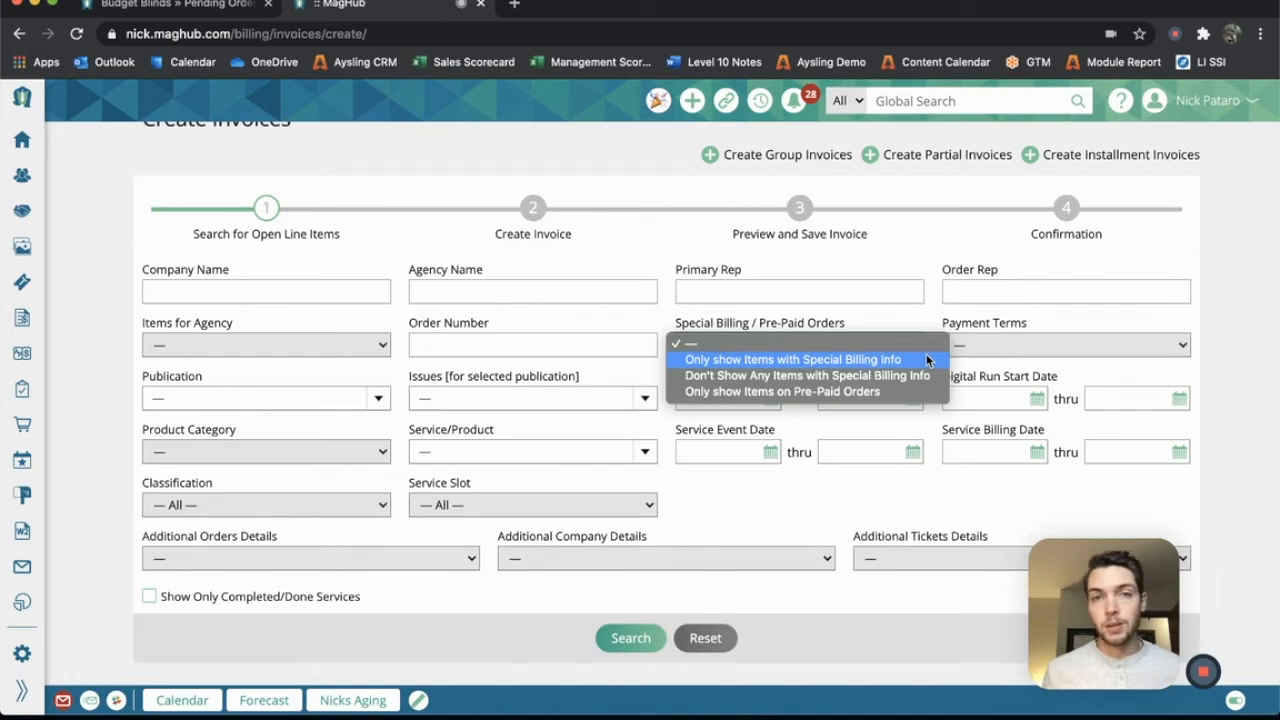
left_click(926, 360)
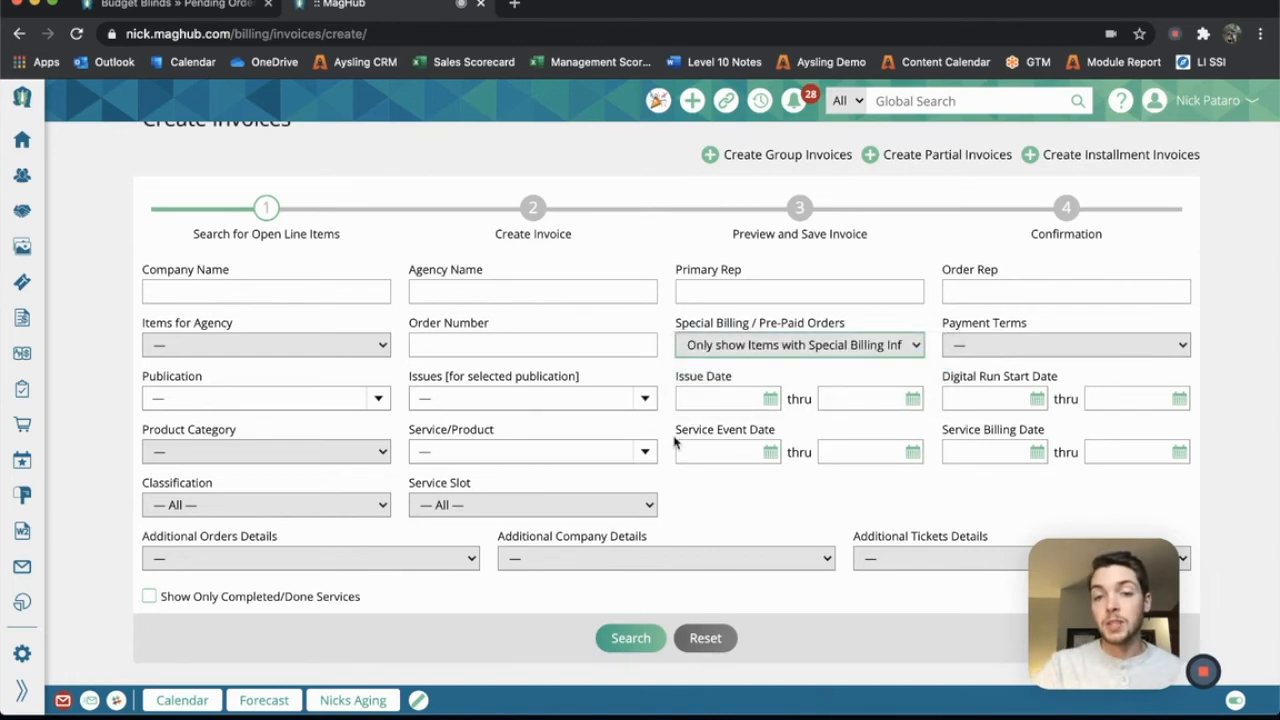
scroll(651, 600, "down", 2)
left_click(651, 567)
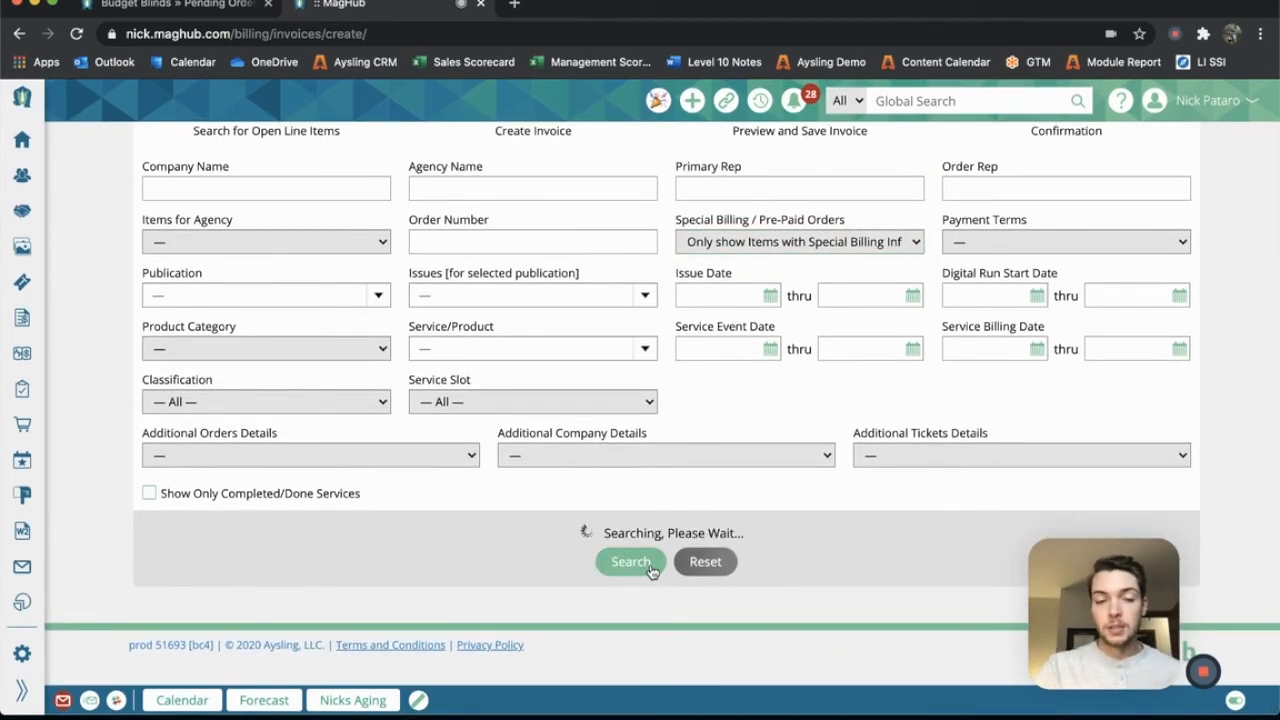
scroll(651, 567, "down", 5)
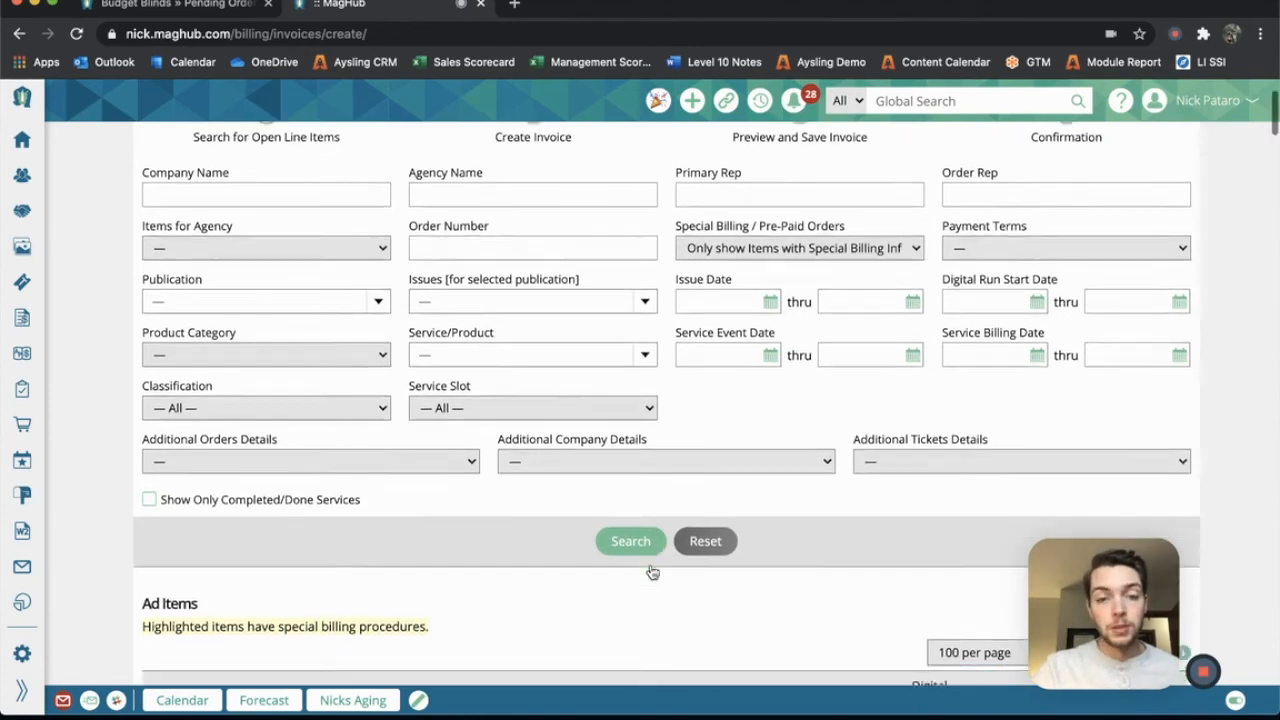
scroll(588, 440, "down", 1)
scroll(588, 440, "down", 1)
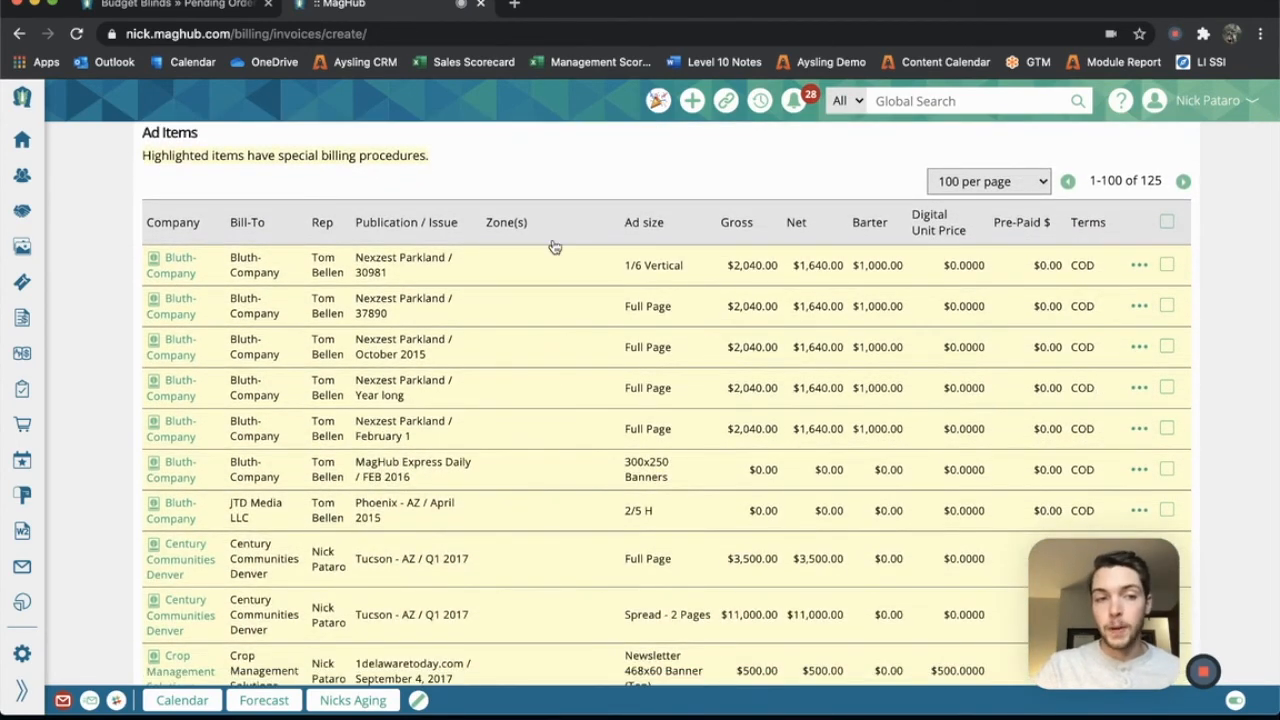
Narrow the open line item search to the company Budget Blinds and rerun it
scroll(555, 247, "up", 6)
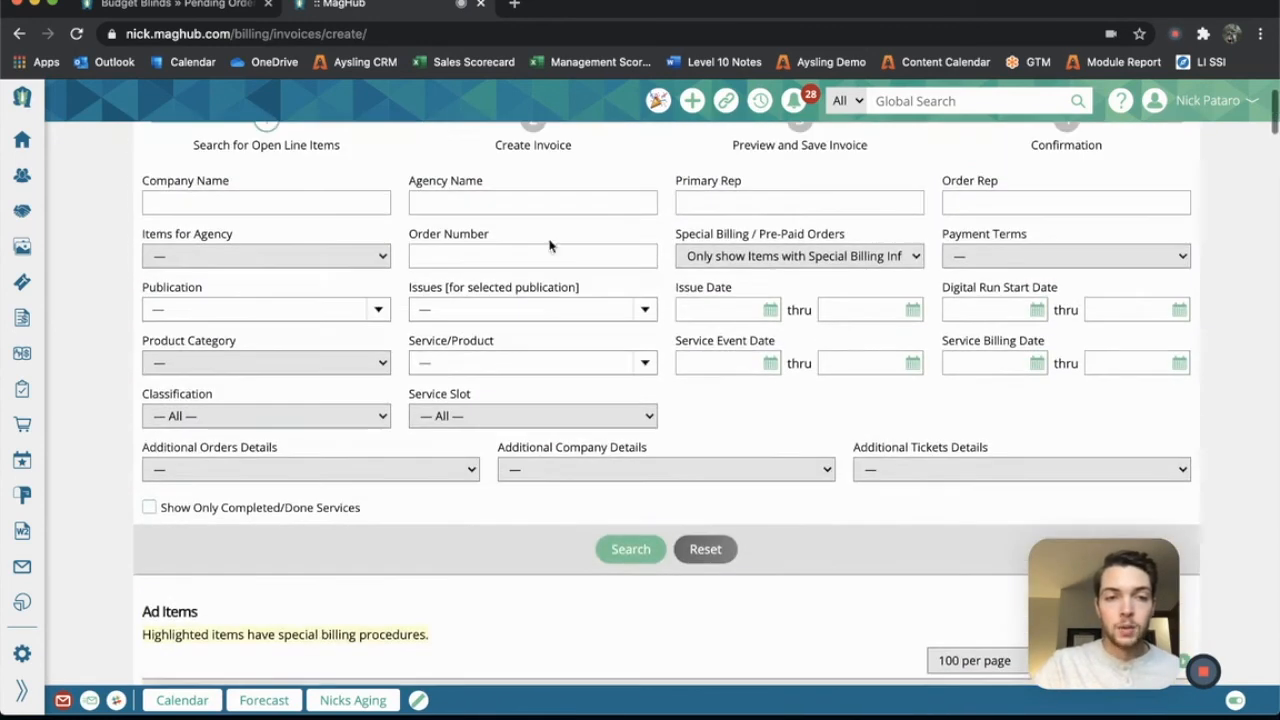
left_click(346, 203)
type("budget")
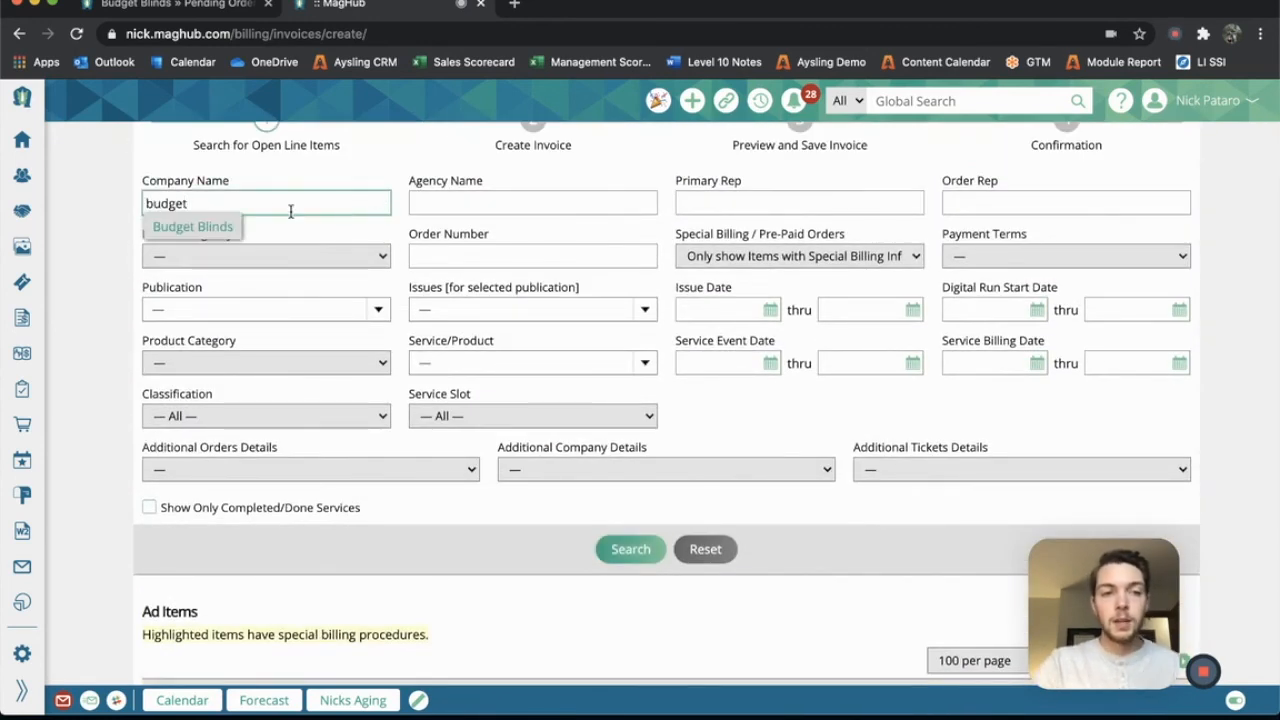
left_click(236, 228)
left_click(629, 549)
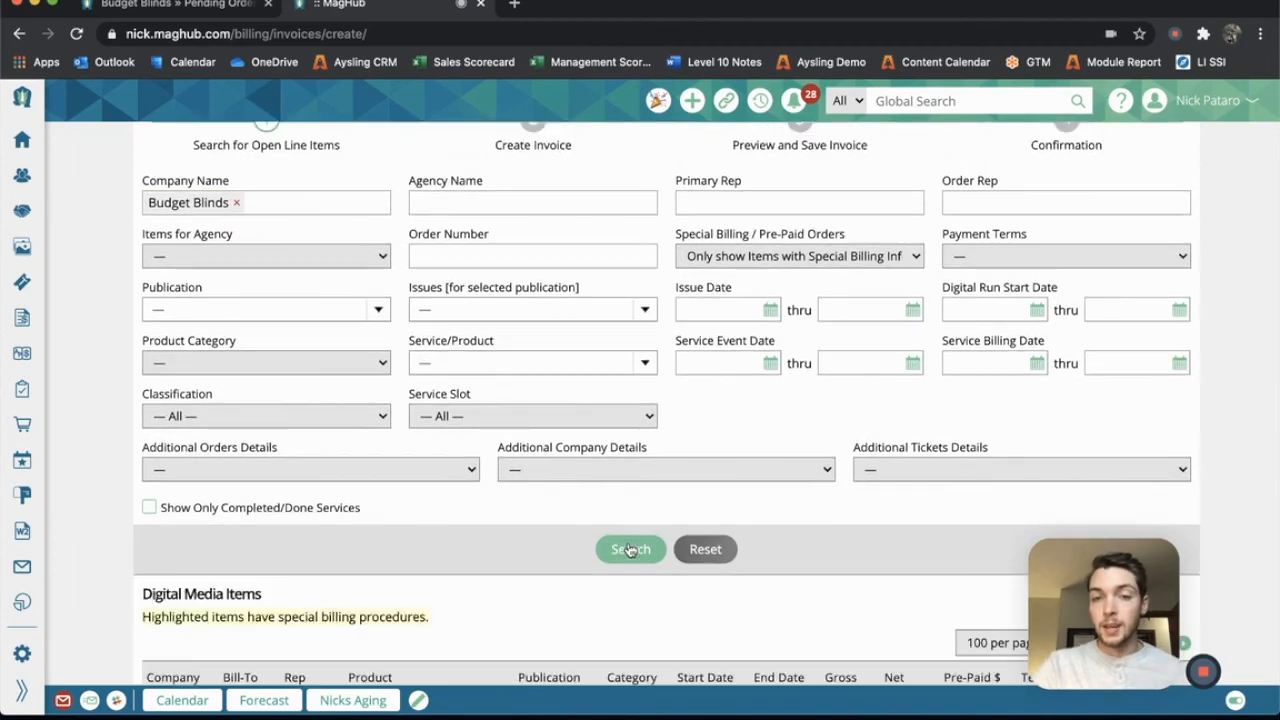
View the order internal comments of the first Budget Blinds newsletter line item and highlight the billing instructions
scroll(629, 549, "down", 4)
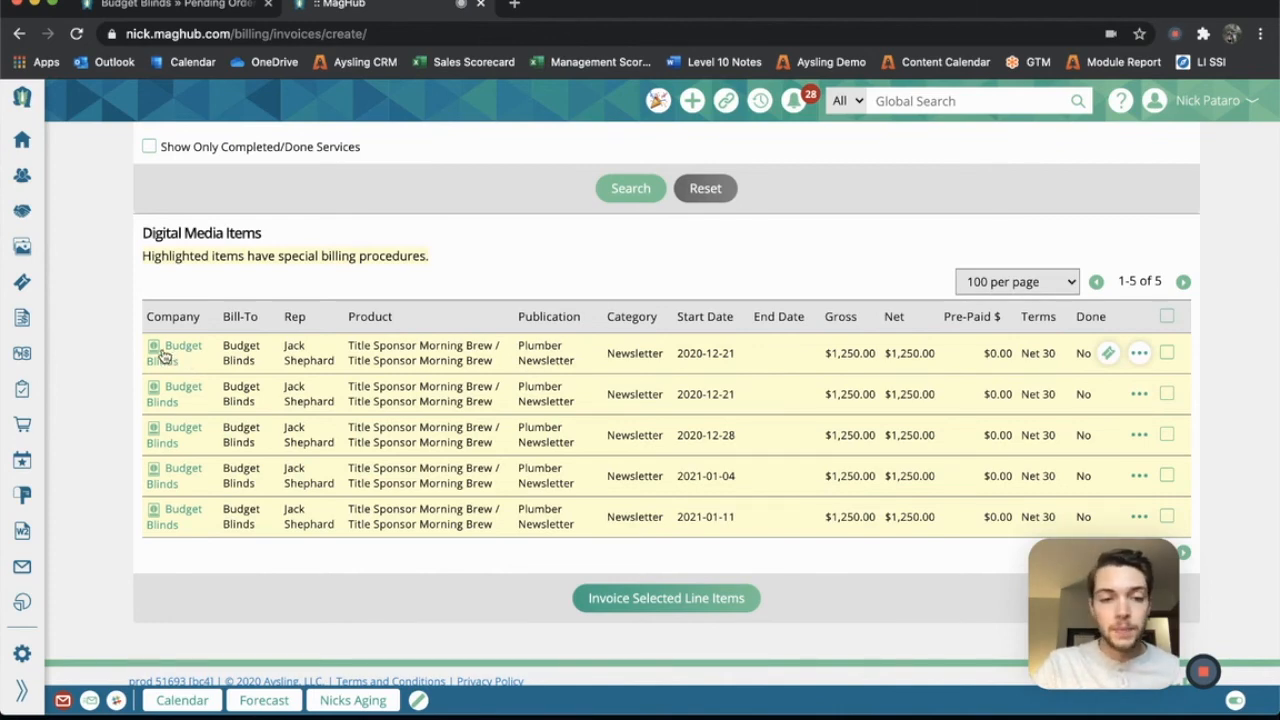
left_click(153, 346)
left_click_drag(622, 394, 430, 375)
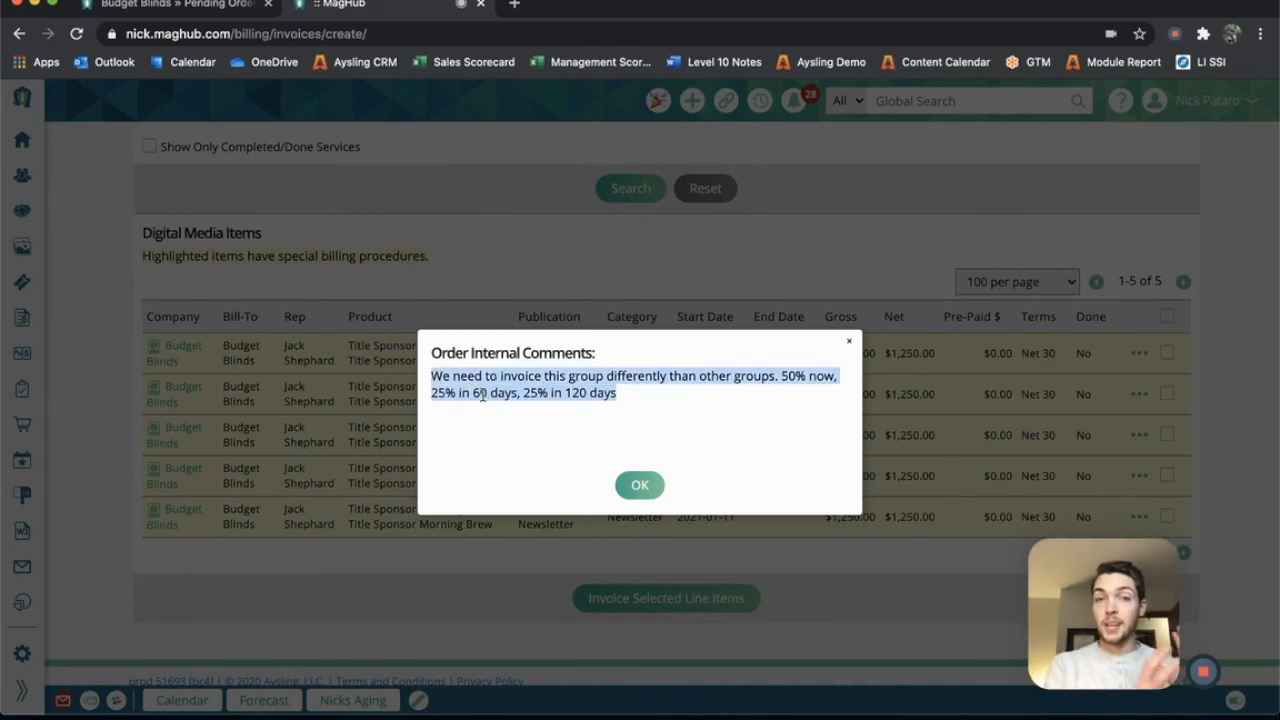